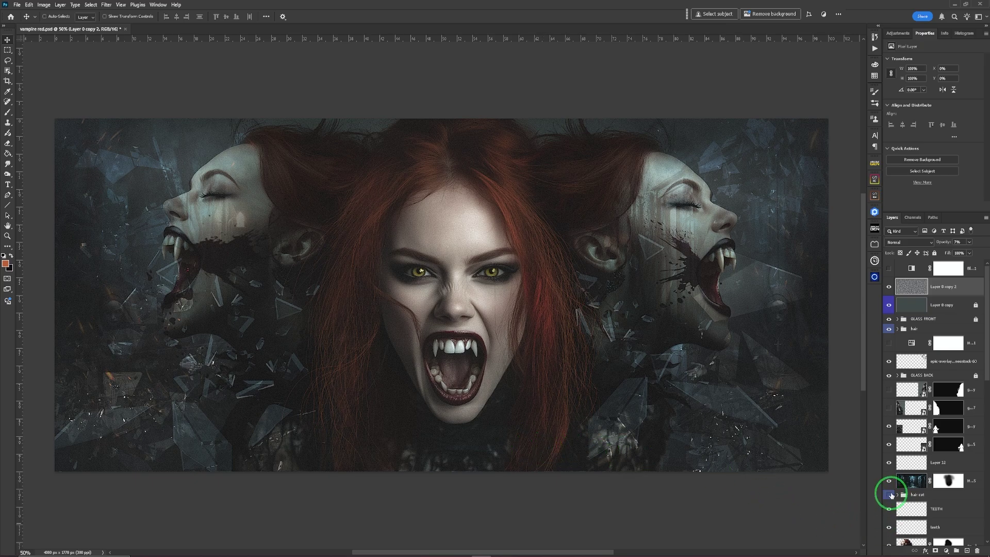
Step: Hide and reshow the hair and hair cut groups several times to compare the composite without its strands
{"action": "left_click", "coordinate": [889, 494]}
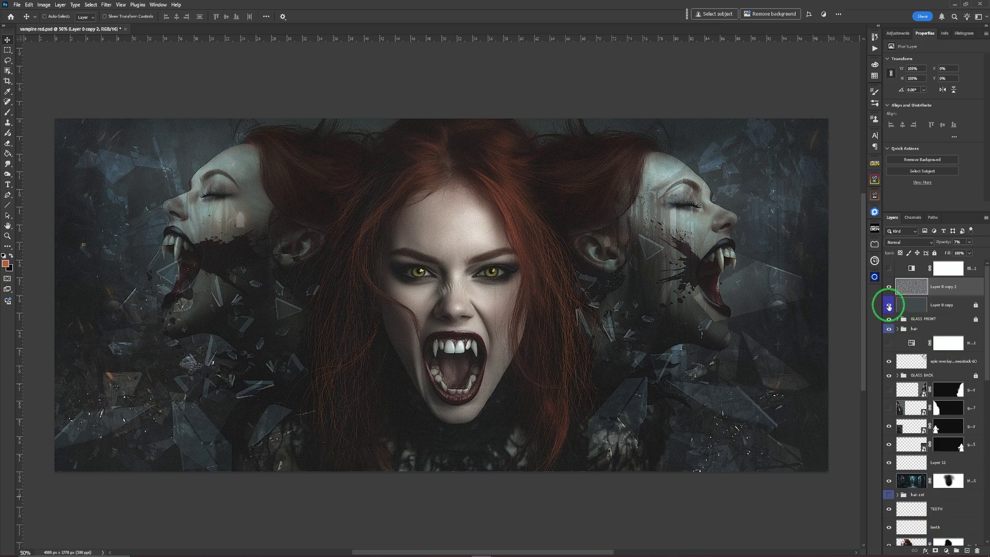
{"action": "left_click", "coordinate": [889, 330]}
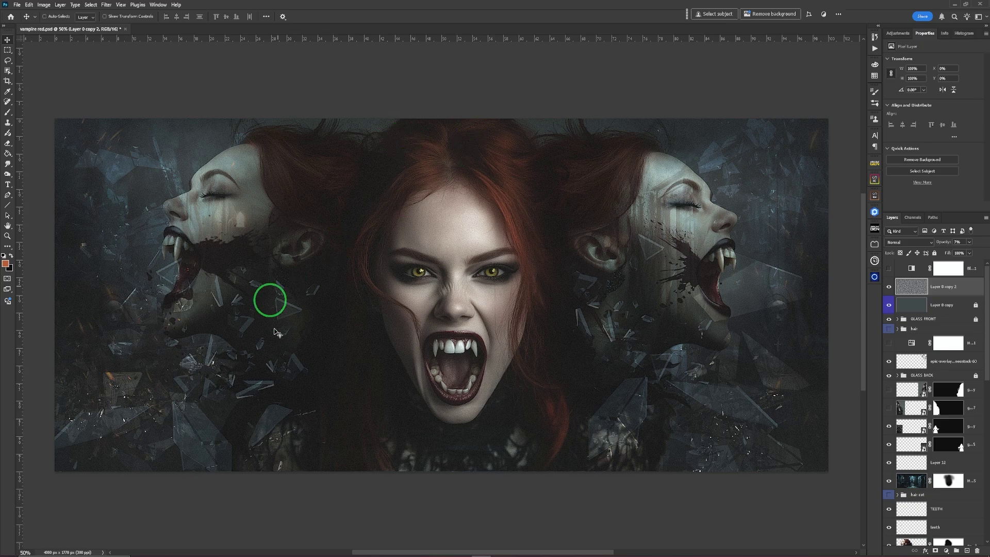
{"action": "left_click", "coordinate": [890, 495]}
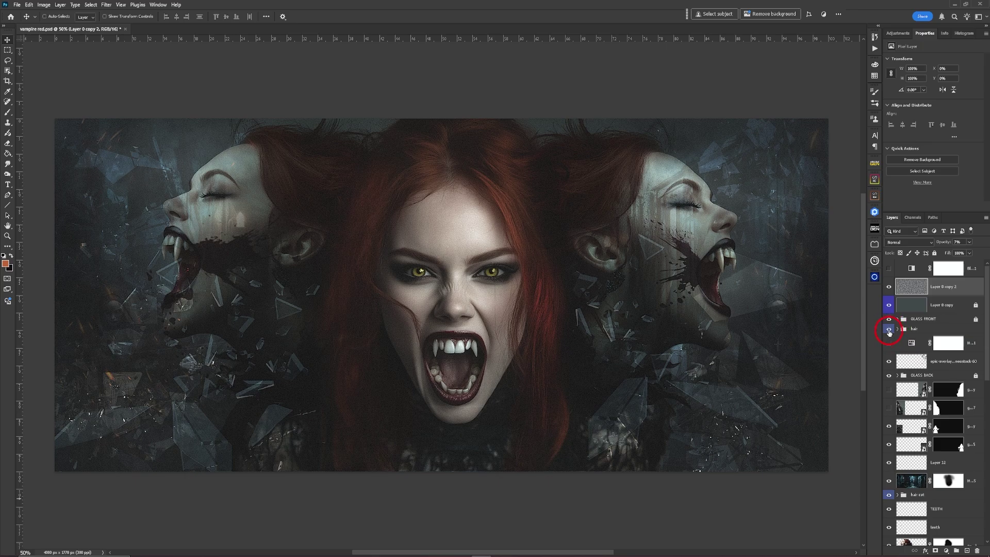
{"action": "left_click", "coordinate": [890, 330]}
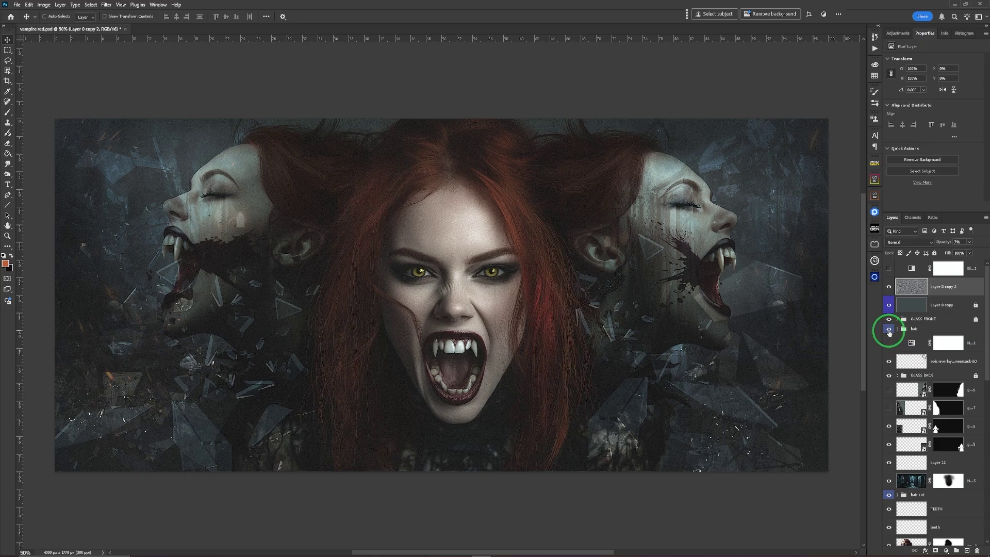
{"action": "left_click", "coordinate": [889, 330]}
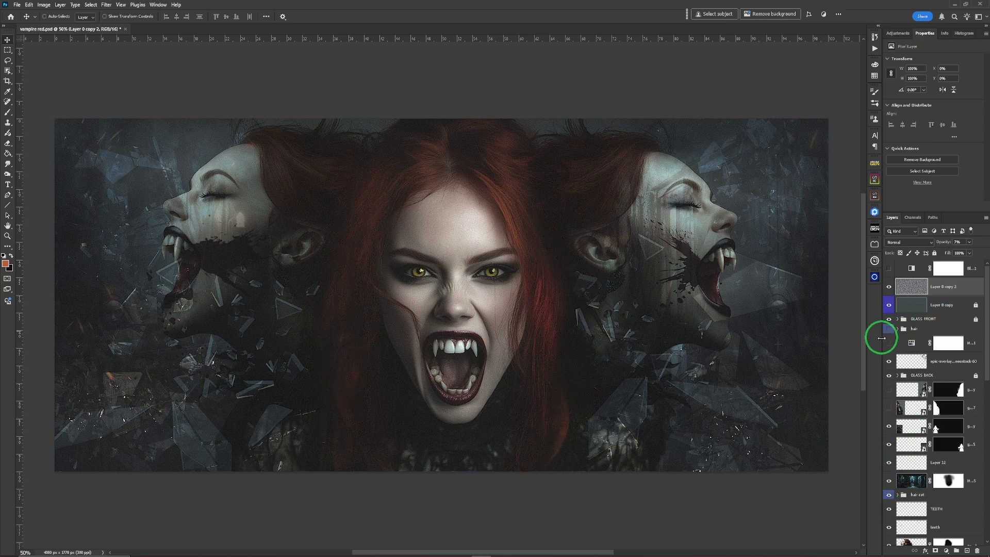
{"action": "left_click", "coordinate": [888, 494]}
{"action": "left_click", "coordinate": [888, 330]}
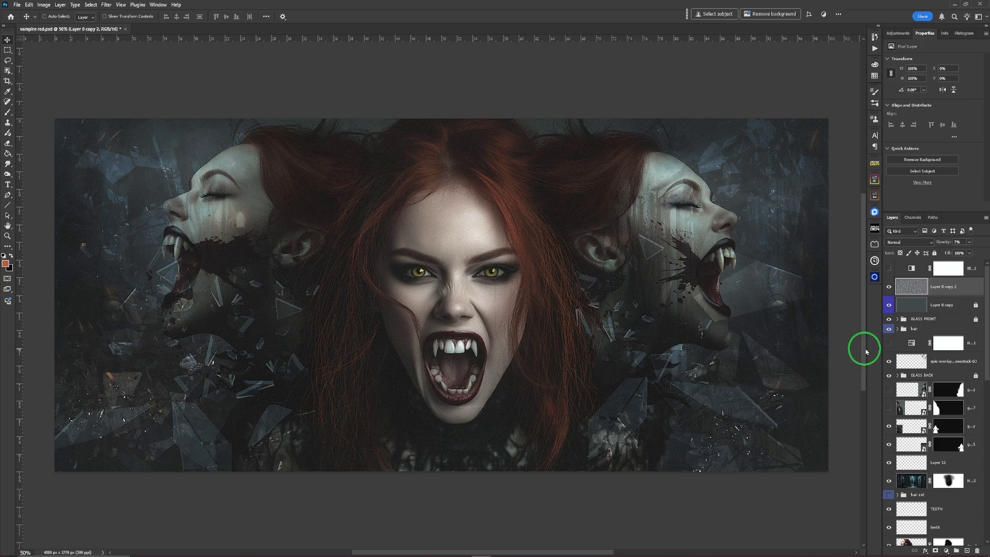
{"action": "left_click", "coordinate": [889, 329]}
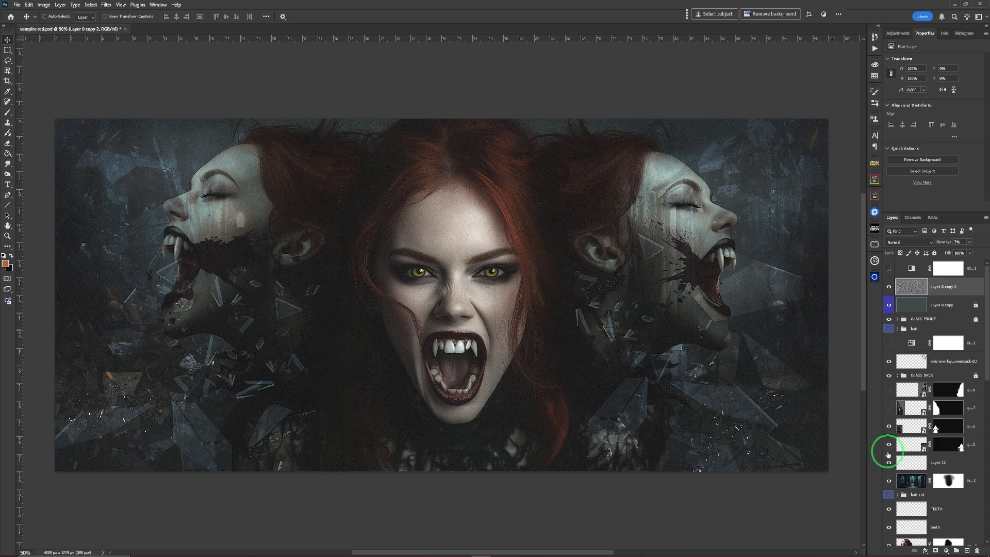
{"action": "left_click", "coordinate": [888, 495]}
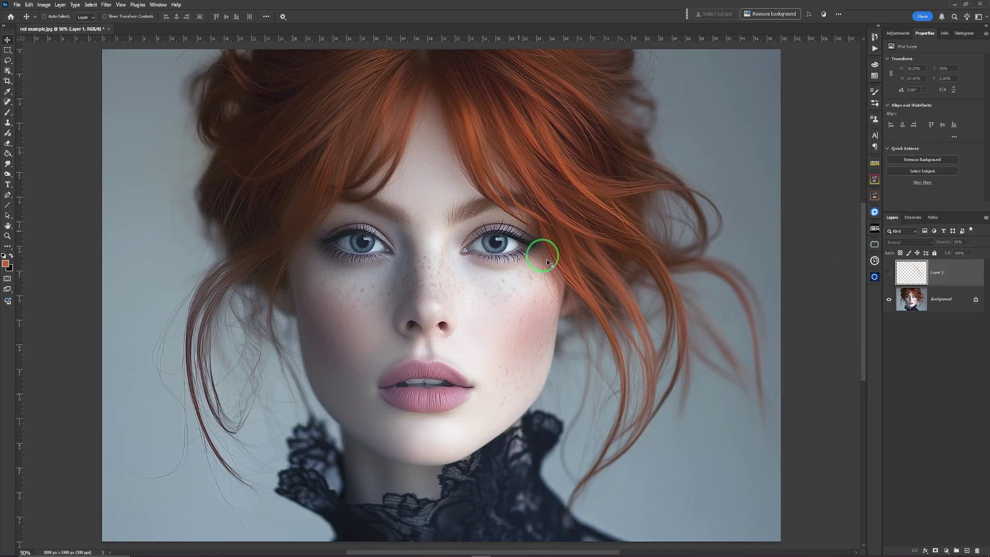
Step: Toggle Layer 1's strokes on and off repeatedly to compare them around the eye
{"action": "left_click", "coordinate": [888, 274]}
{"action": "left_click", "coordinate": [889, 275]}
{"action": "left_click", "coordinate": [888, 275]}
{"action": "left_click", "coordinate": [888, 274]}
{"action": "left_click", "coordinate": [889, 275]}
{"action": "left_click", "coordinate": [889, 275]}
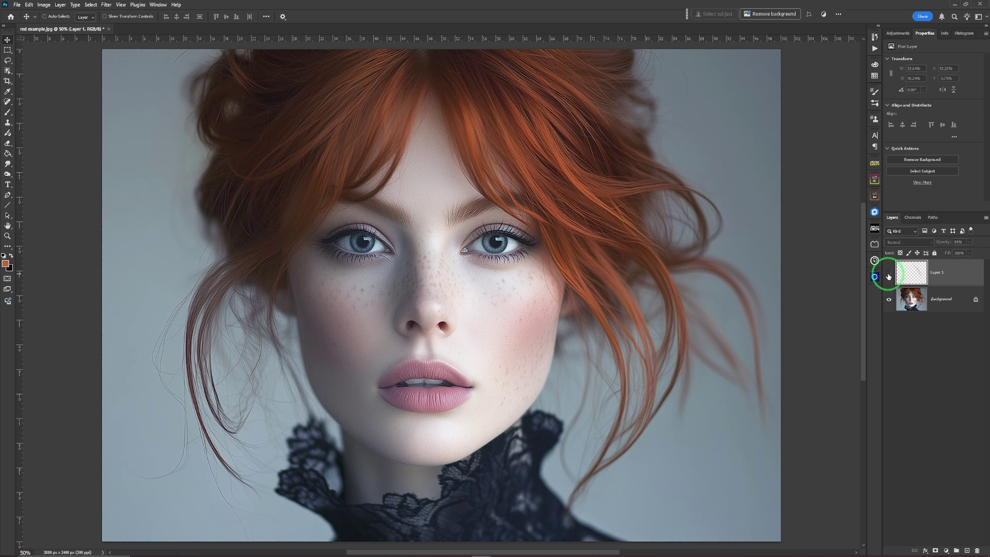
{"action": "left_click", "coordinate": [888, 275]}
{"action": "left_click", "coordinate": [888, 276]}
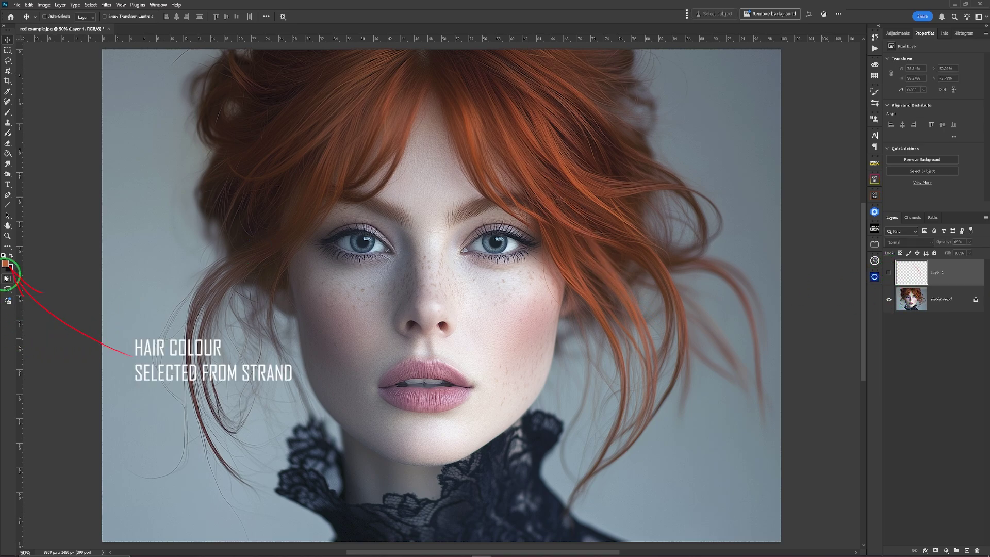
Step: Set the Brush tool to a 1 px Hard Round preset, then select the standard Pen tool
{"action": "left_click", "coordinate": [8, 112]}
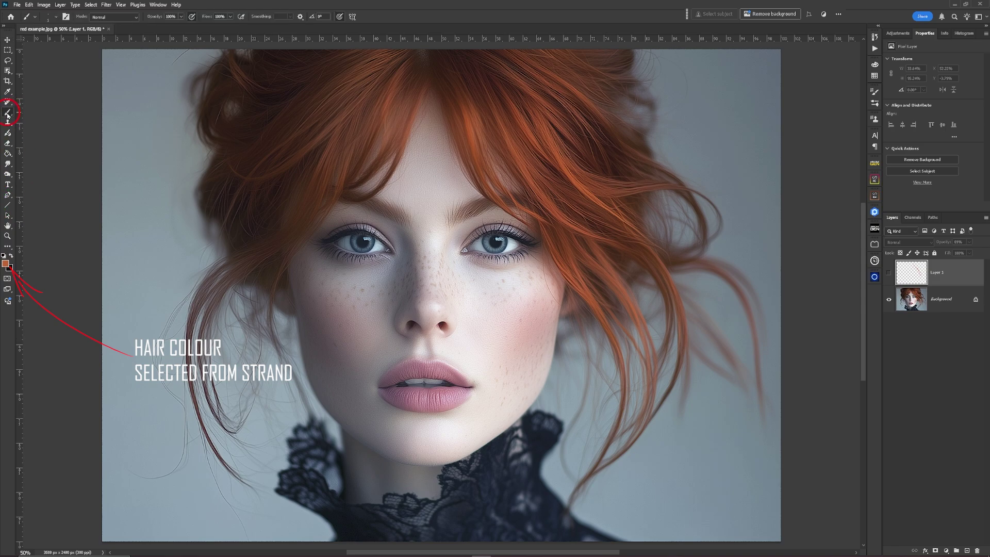
{"action": "left_click", "coordinate": [51, 17]}
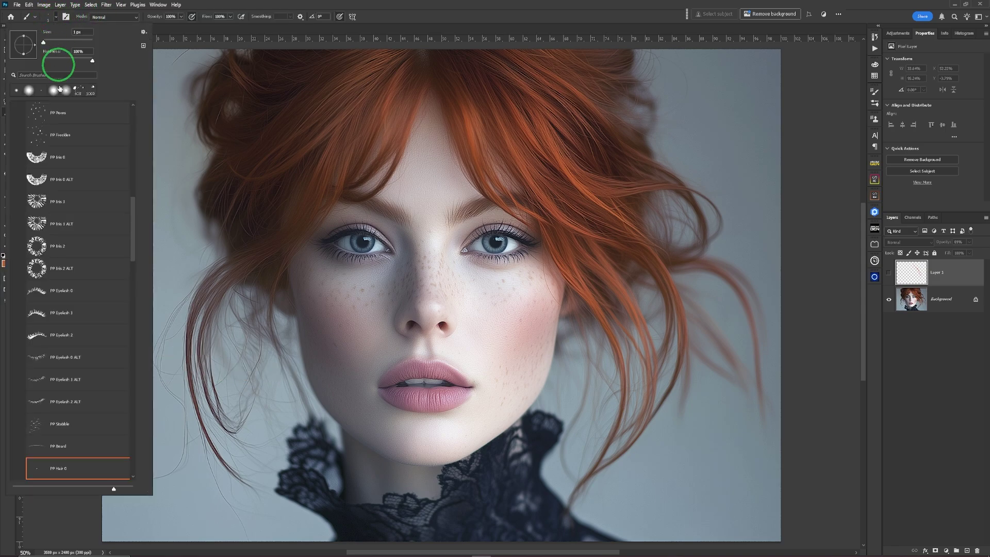
{"action": "left_click_drag", "start_coordinate": [128, 233], "coordinate": [129, 144]}
{"action": "left_click", "coordinate": [57, 150]}
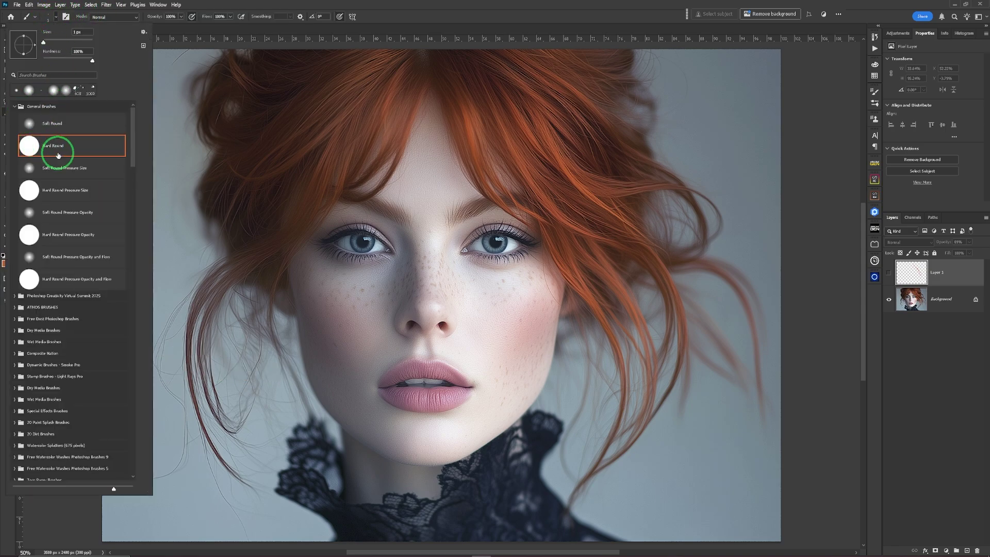
{"action": "left_click", "coordinate": [36, 44]}
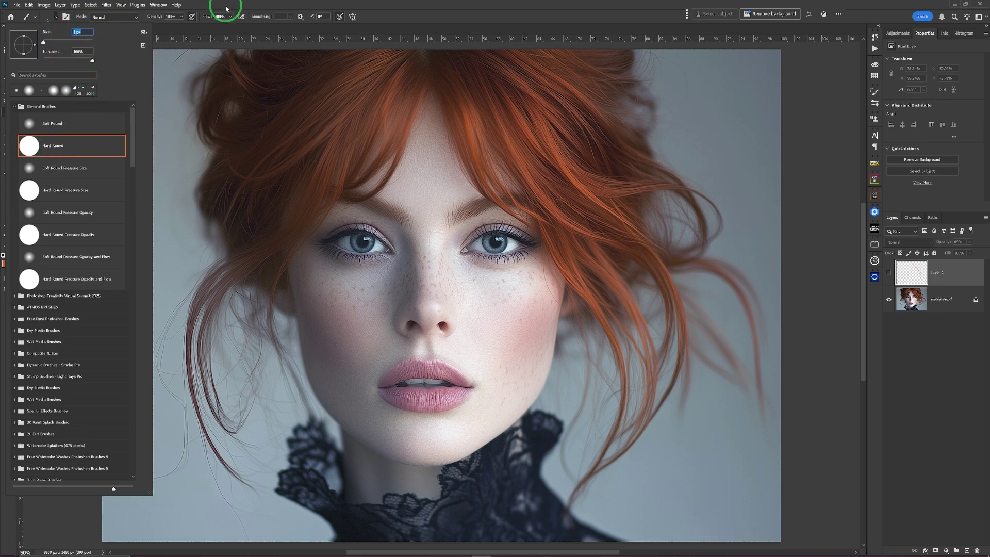
{"action": "left_click", "coordinate": [232, 20]}
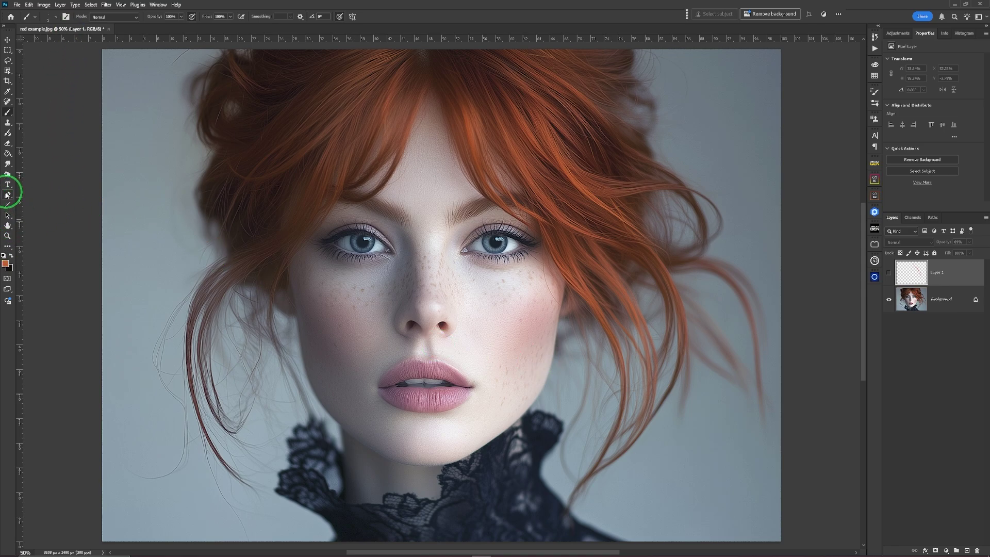
{"action": "left_click", "coordinate": [7, 195]}
{"action": "left_click", "coordinate": [40, 199]}
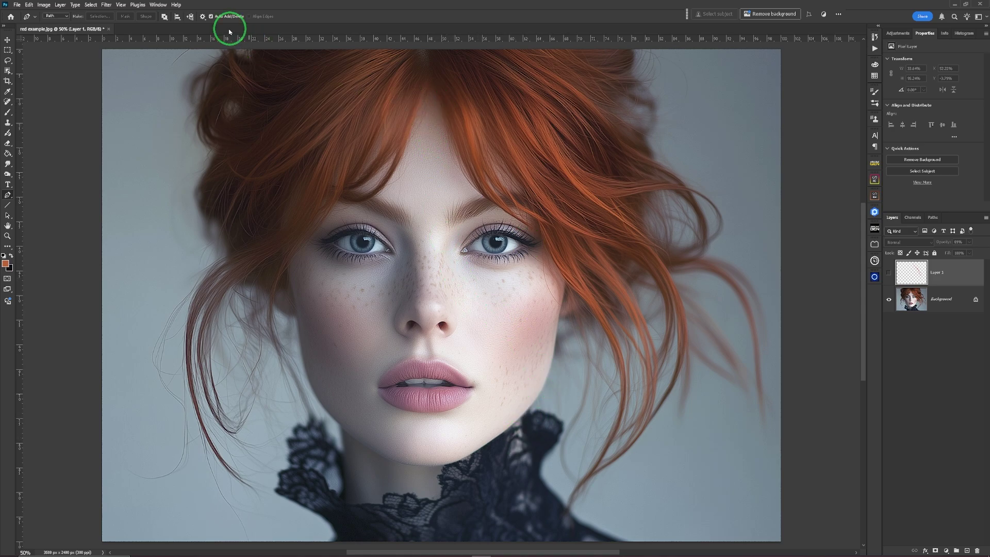
Step: Draw a smooth strand path from the hair parting, between the brows, down the cheek to the lace collar, then select its lower points
{"action": "left_click", "coordinate": [203, 17]}
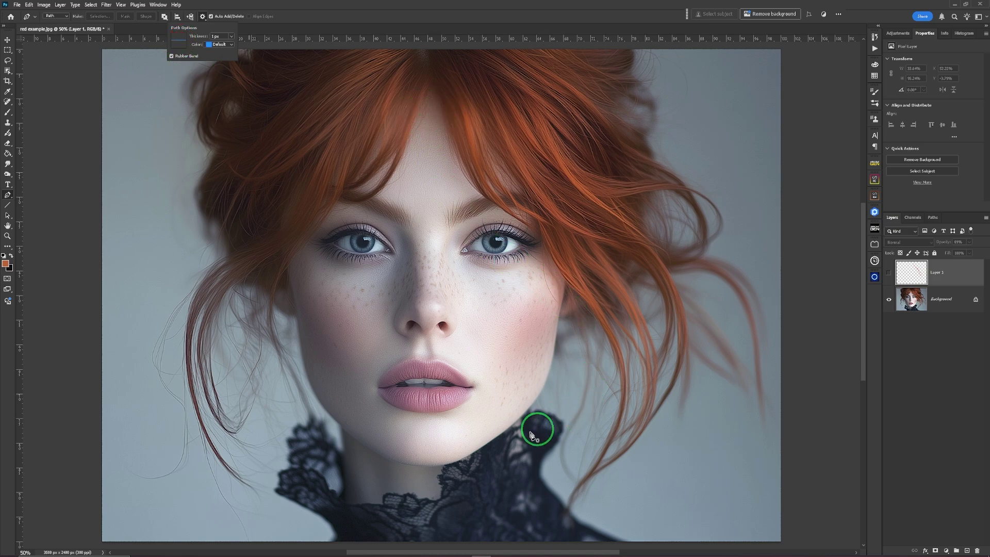
{"action": "left_click", "coordinate": [434, 115]}
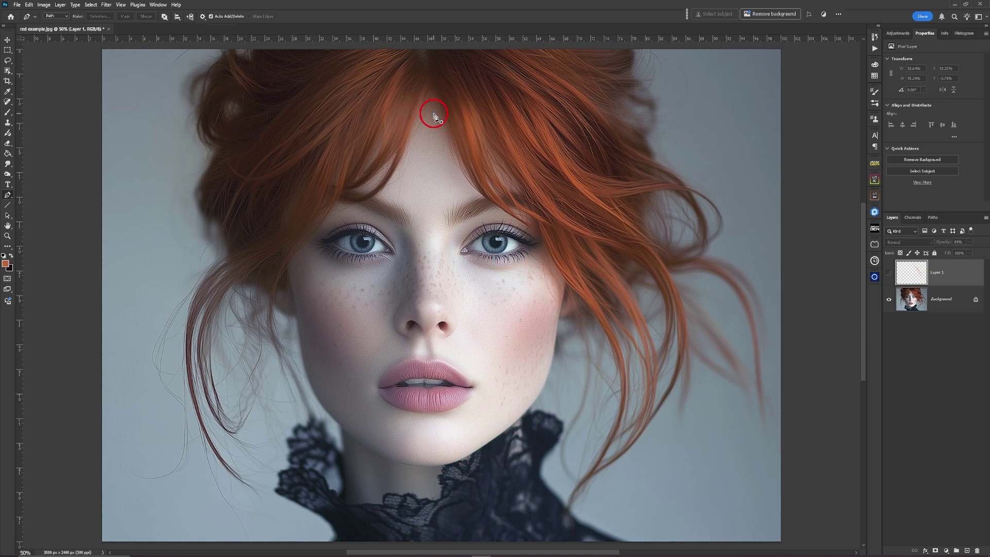
{"action": "left_click_drag", "start_coordinate": [431, 201], "coordinate": [450, 235]}
{"action": "left_click_drag", "start_coordinate": [508, 301], "coordinate": [521, 341]}
{"action": "left_click_drag", "start_coordinate": [497, 403], "coordinate": [481, 430]}
{"action": "left_click_drag", "start_coordinate": [433, 490], "coordinate": [395, 514]}
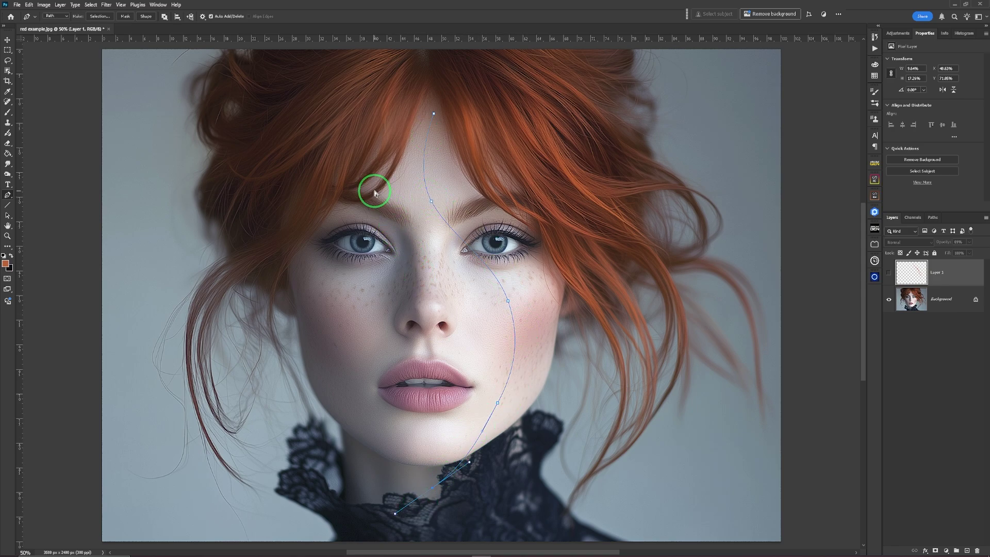
{"action": "left_click_drag", "start_coordinate": [372, 188], "coordinate": [556, 495]}
Step: Duplicate the lower path points offset to the right and transform the copy into a shorter, angled strand
{"action": "key", "text": "Right"}
{"action": "key", "text": "Right"}
{"action": "key", "text": "Right"}
{"action": "key", "text": "Right"}
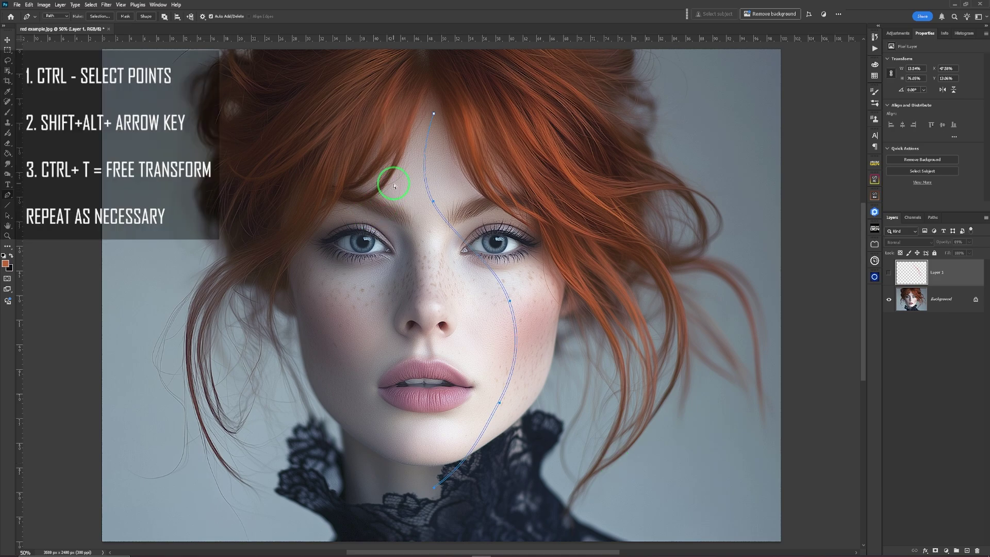
{"action": "key", "text": "Left"}
{"action": "key", "text": "Left"}
{"action": "key", "text": "Left"}
{"action": "key", "text": "Left"}
{"action": "key", "text": "Left"}
{"action": "key", "text": "Left"}
{"action": "key", "text": "Left"}
{"action": "key", "text": "Left"}
{"action": "key", "text": "shift+alt+Right"}
{"action": "key", "text": "ctrl+t"}
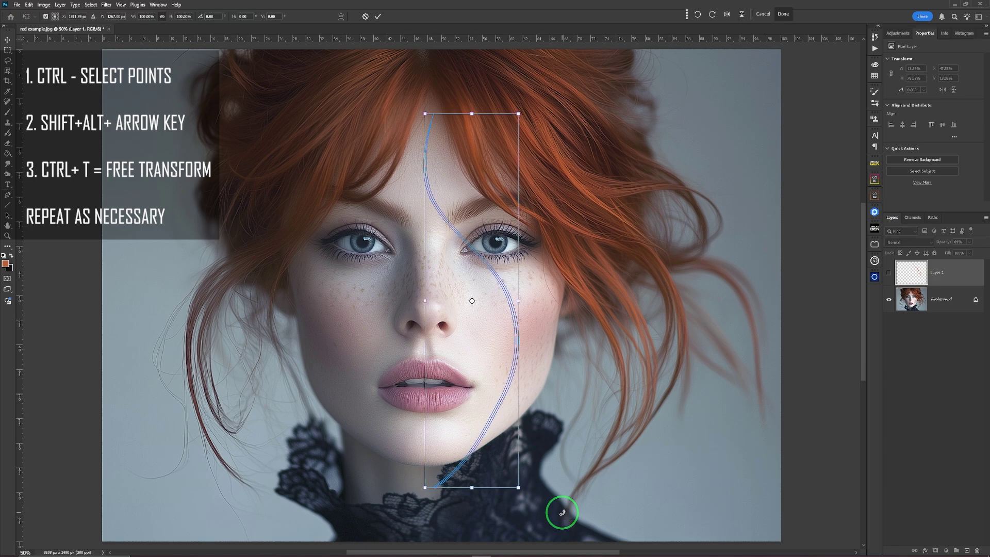
{"action": "left_click_drag", "start_coordinate": [472, 490], "coordinate": [471, 470]}
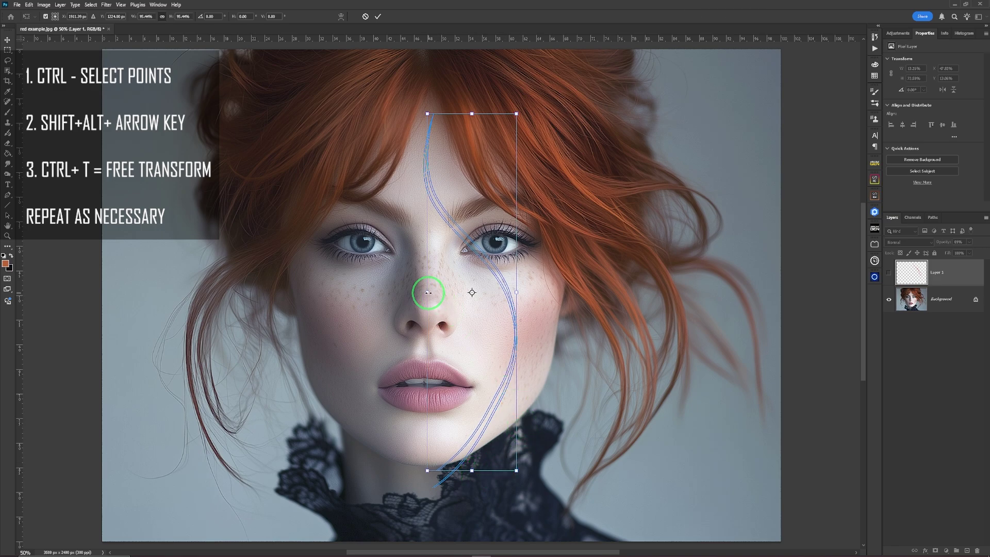
{"action": "left_click_drag", "start_coordinate": [428, 294], "coordinate": [426, 293]}
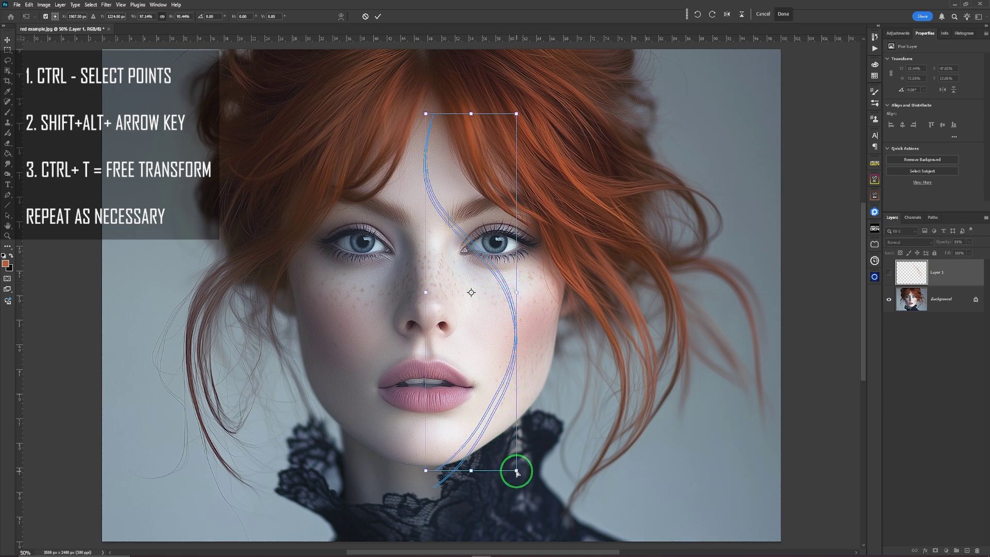
{"action": "left_click_drag", "start_coordinate": [517, 472], "coordinate": [513, 491]}
{"action": "mouse_move", "coordinate": [426, 472]}
{"action": "left_mouse_down"}
{"action": "mouse_move", "coordinate": [424, 511]}
{"action": "mouse_move", "coordinate": [426, 477]}
{"action": "left_mouse_up"}
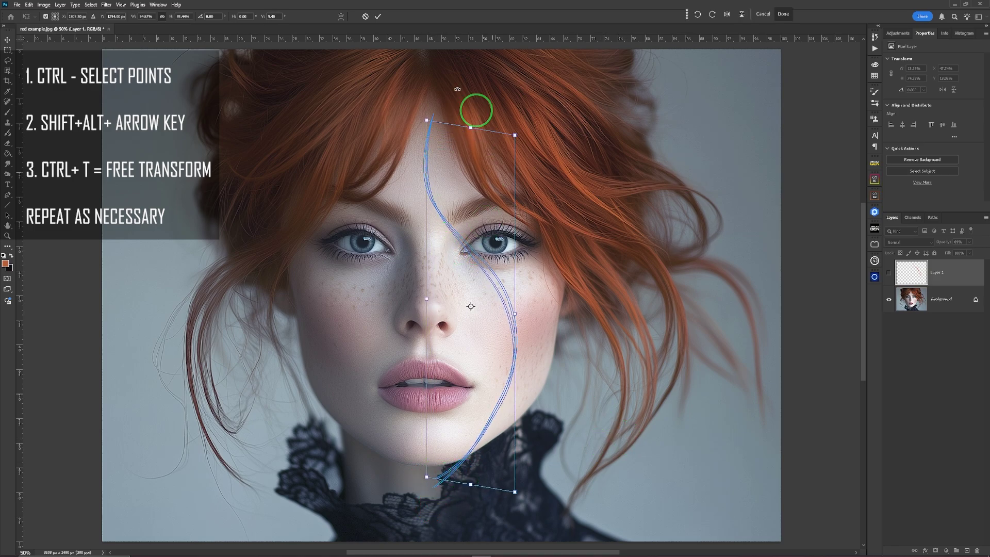
{"action": "left_click", "coordinate": [379, 17]}
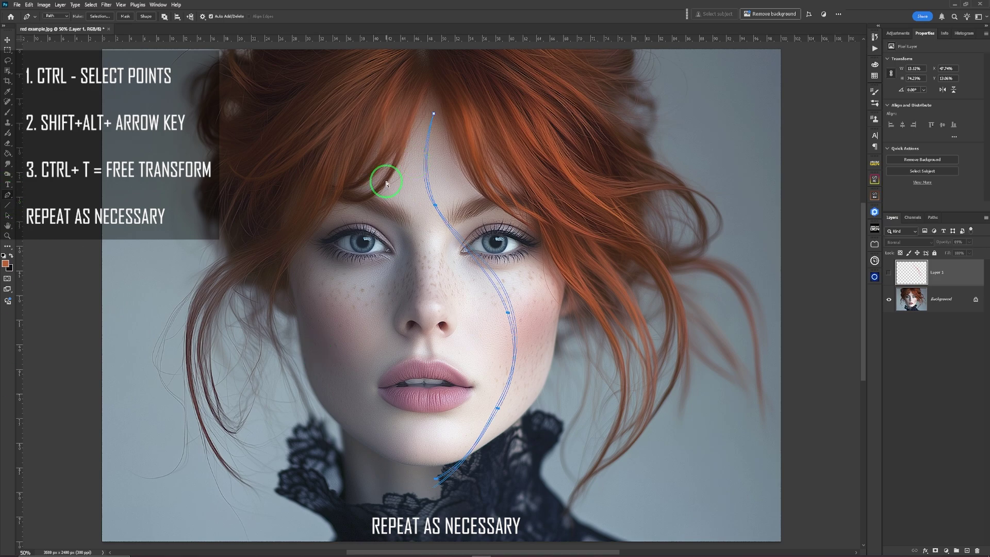
Step: Make another offset copy of the strand points and shorten it from the bottom
{"action": "key", "text": "shift+alt+Right"}
{"action": "key", "text": "ctrl+t"}
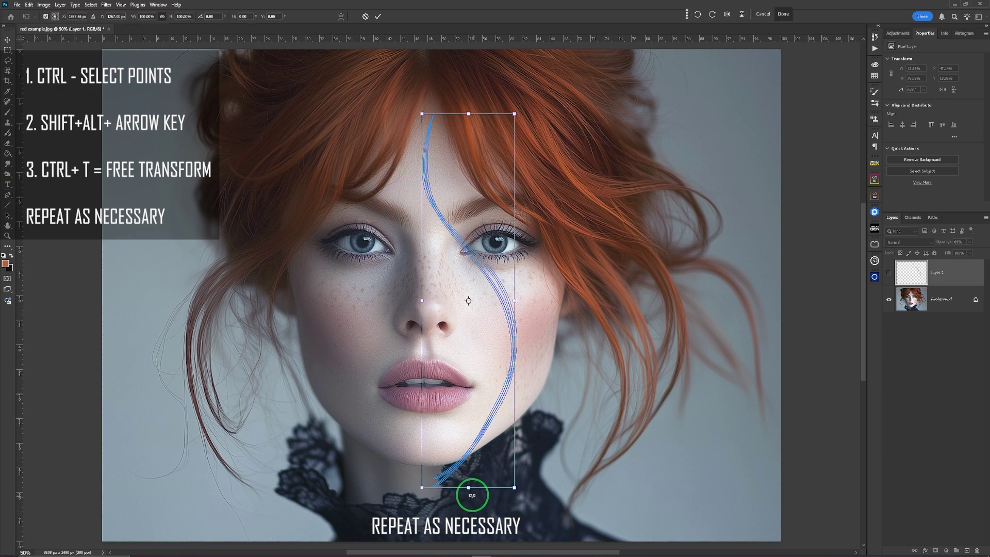
{"action": "mouse_move", "coordinate": [469, 490]}
{"action": "left_mouse_down"}
{"action": "mouse_move", "coordinate": [469, 459]}
{"action": "mouse_move", "coordinate": [477, 476]}
{"action": "left_mouse_up"}
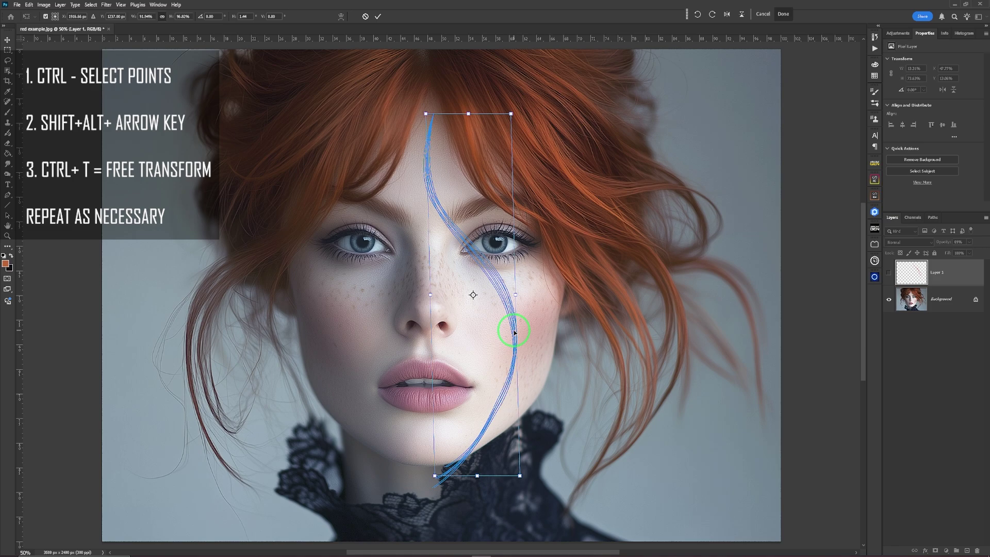
{"action": "left_click", "coordinate": [378, 19]}
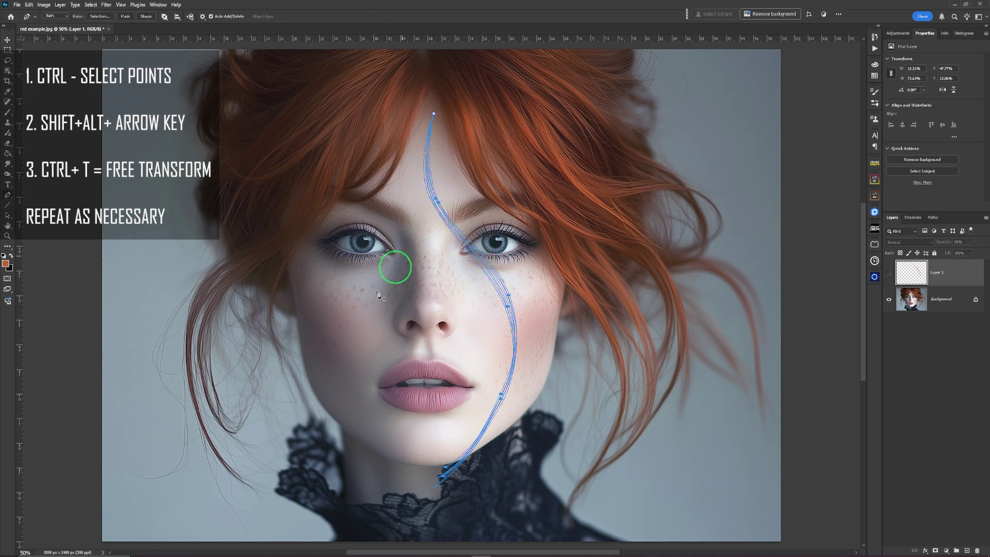
Step: On a new Layer 2, stroke the subpaths with the Brush and Simulate Pressure unchecked
{"action": "key", "text": "ctrl+shift+alt+n"}
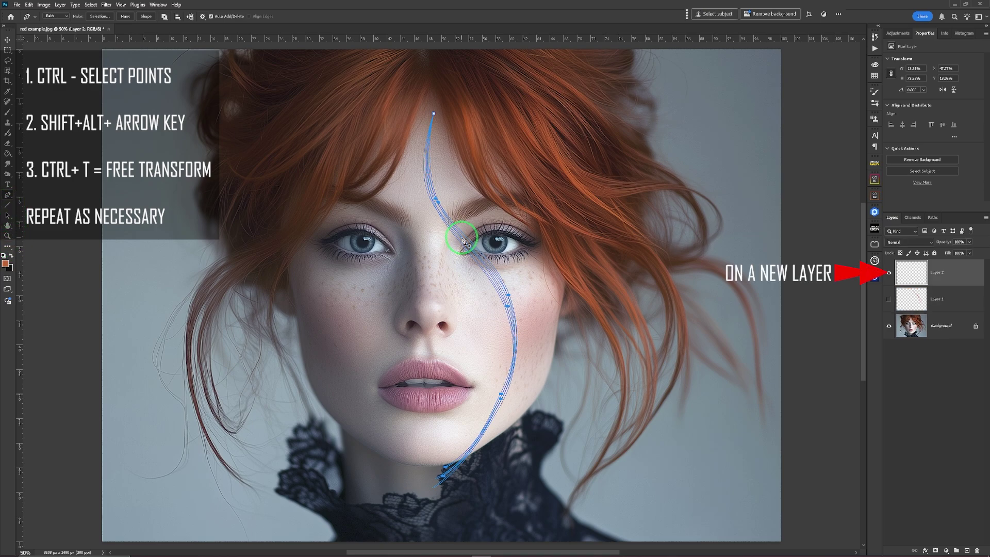
{"action": "right_click", "coordinate": [463, 241]}
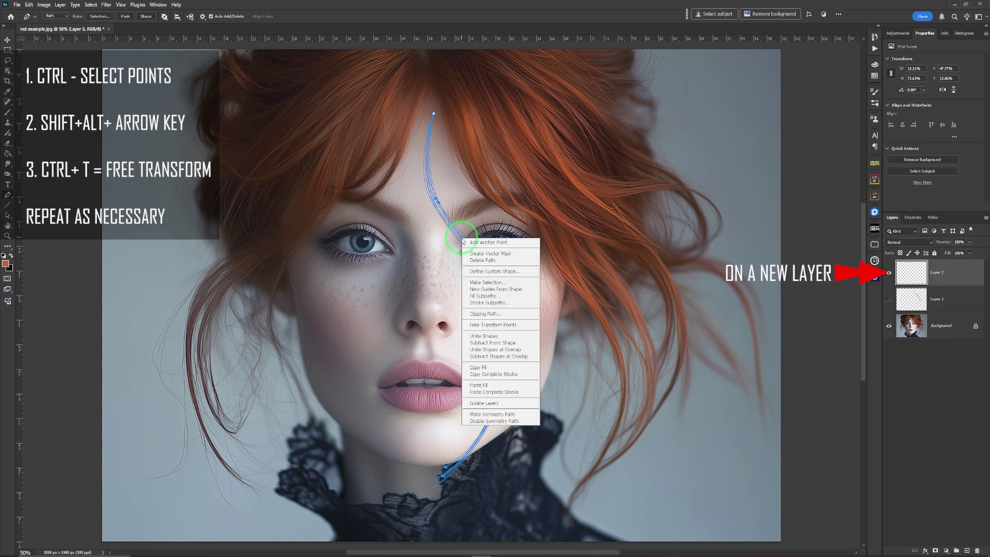
{"action": "left_click", "coordinate": [484, 303]}
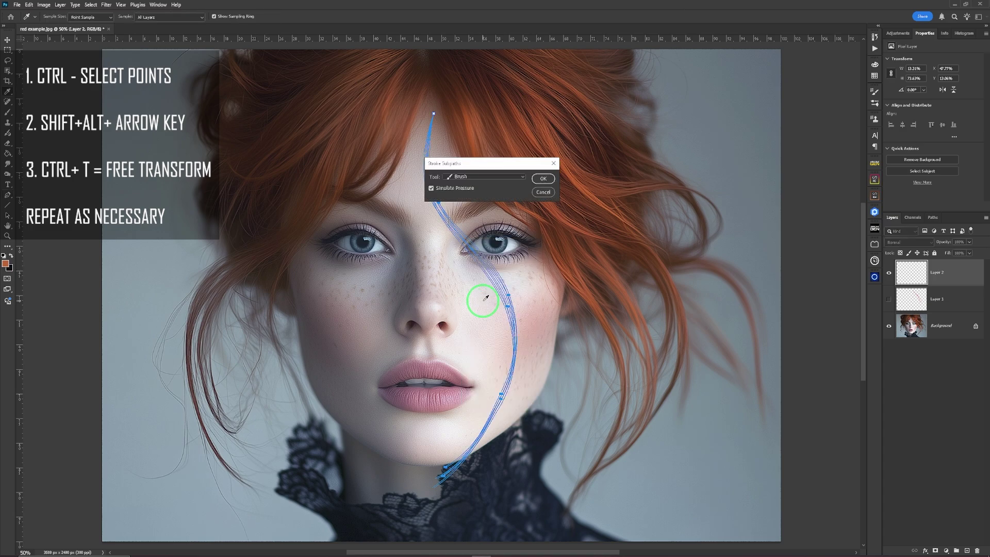
{"action": "left_click", "coordinate": [431, 189]}
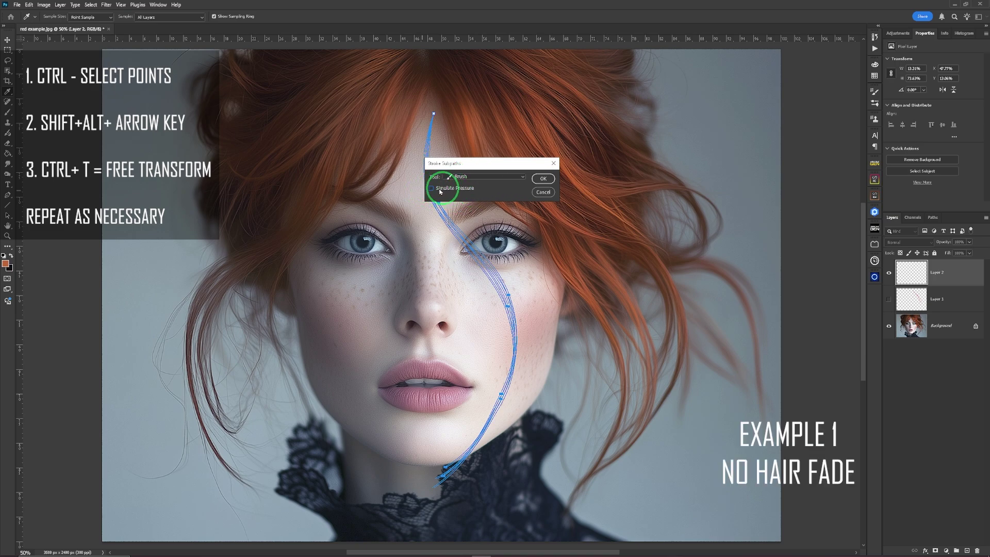
{"action": "left_click", "coordinate": [544, 179]}
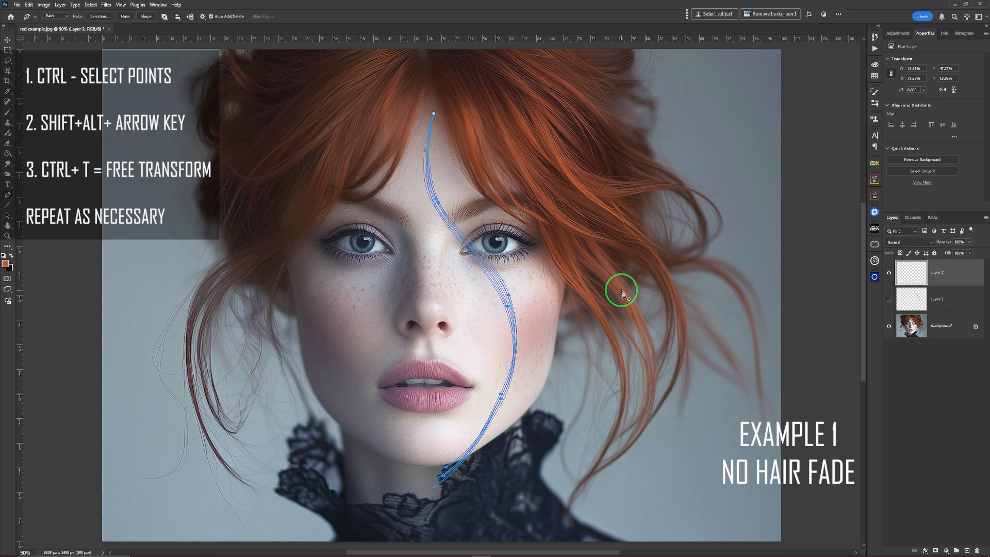
Step: Hide the path, move Layer 2's strands up-left then back right-down on the cheek, and commit with Free Transform
{"action": "left_click", "coordinate": [956, 276]}
{"action": "key", "text": "Return"}
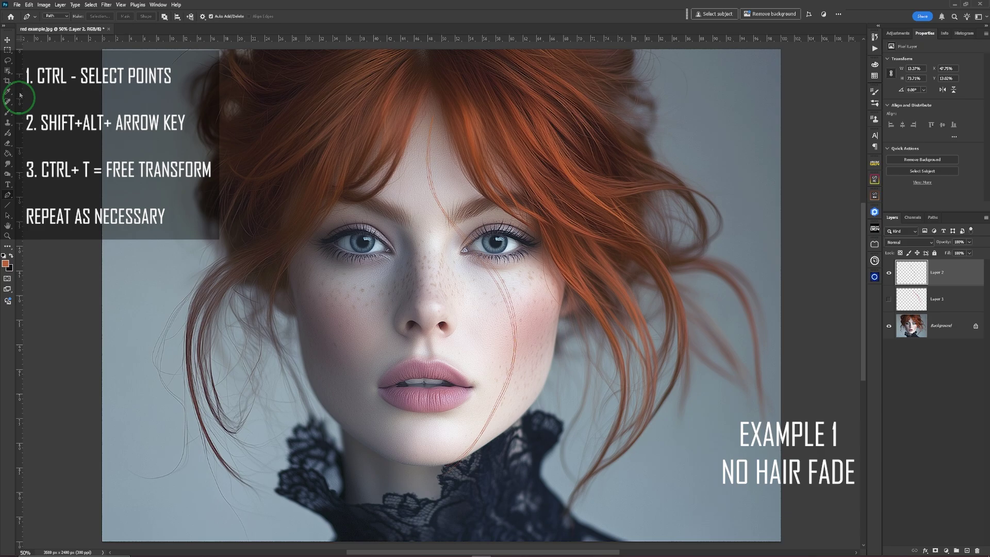
{"action": "left_click", "coordinate": [7, 40]}
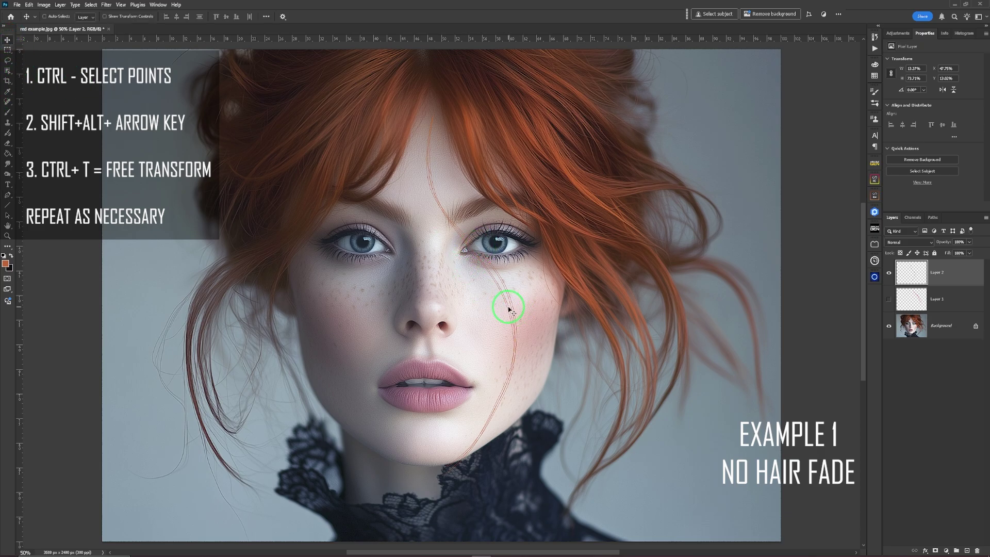
{"action": "left_click_drag", "start_coordinate": [507, 309], "coordinate": [481, 269]}
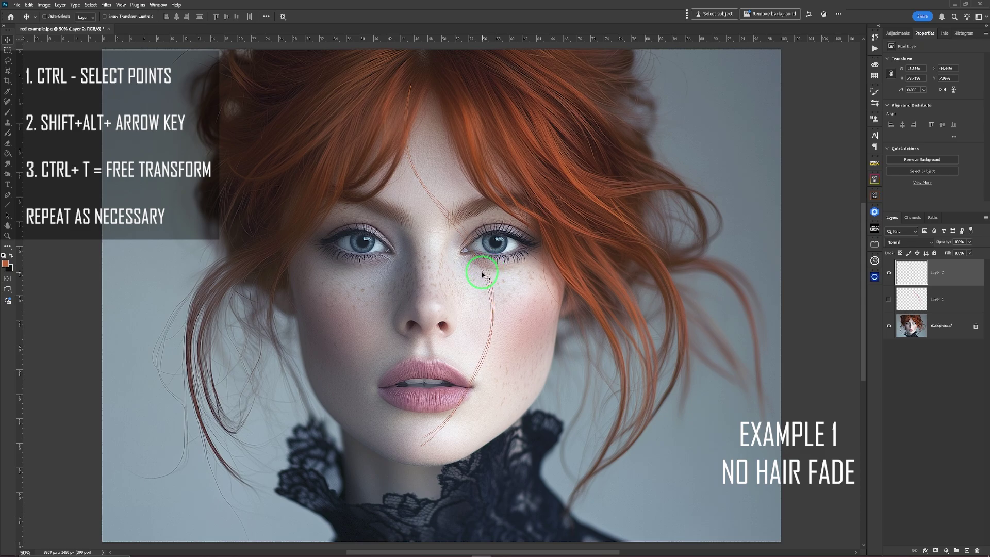
{"action": "left_click_drag", "start_coordinate": [485, 273], "coordinate": [542, 315]}
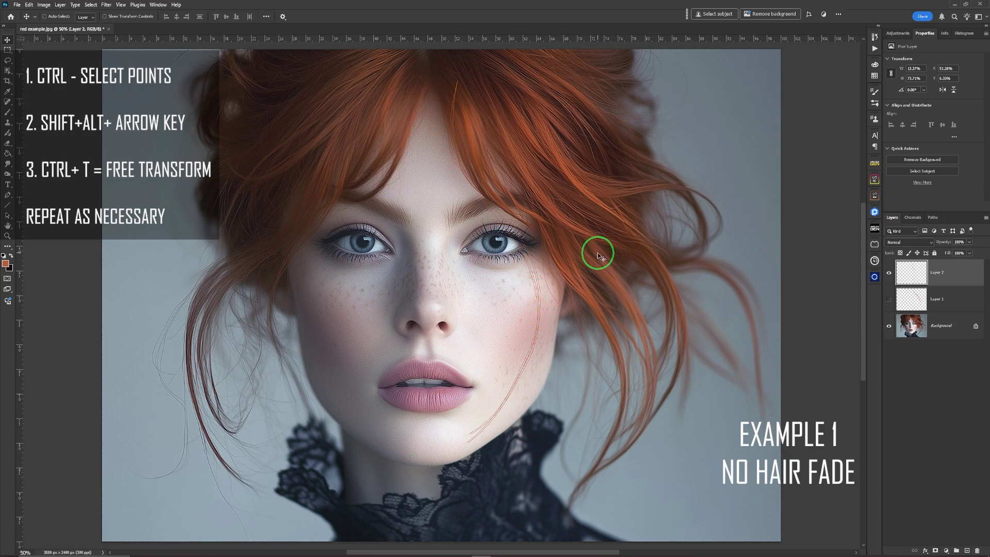
{"action": "key", "text": "ctrl+t"}
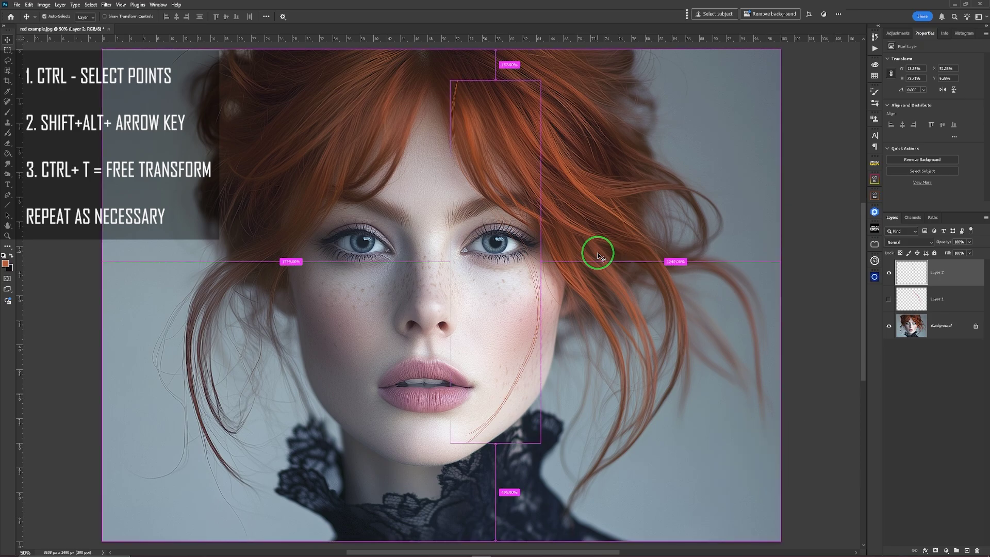
{"action": "key", "text": "Return"}
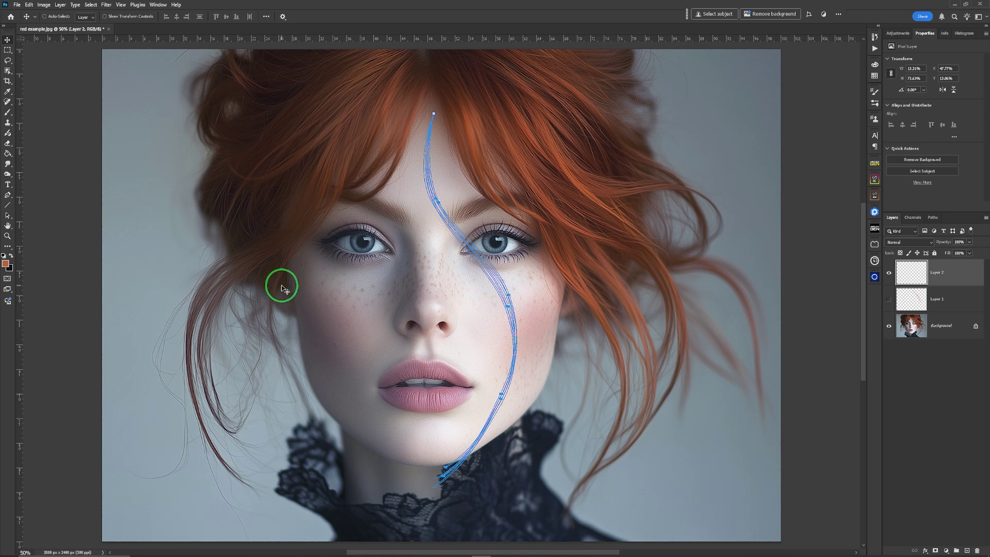
Step: Stroke the strand subpaths again with Simulate Pressure on so the ends taper, then hide the path
{"action": "left_click", "coordinate": [8, 195]}
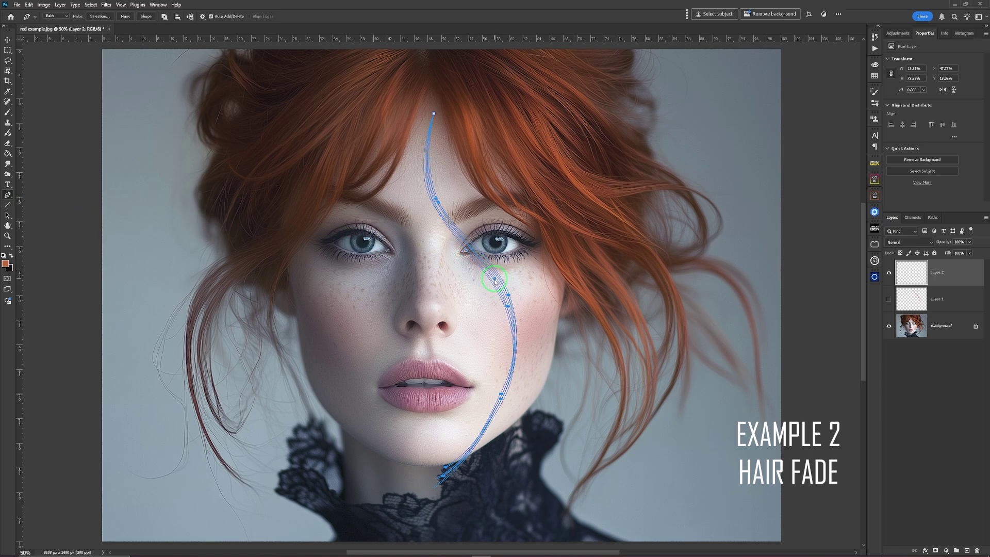
{"action": "right_click", "coordinate": [495, 281]}
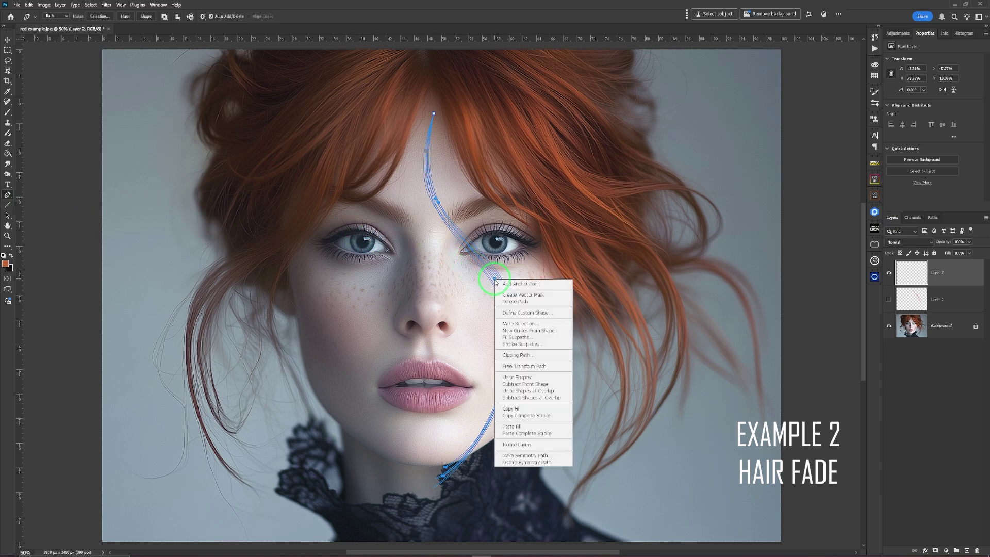
{"action": "left_click", "coordinate": [523, 344]}
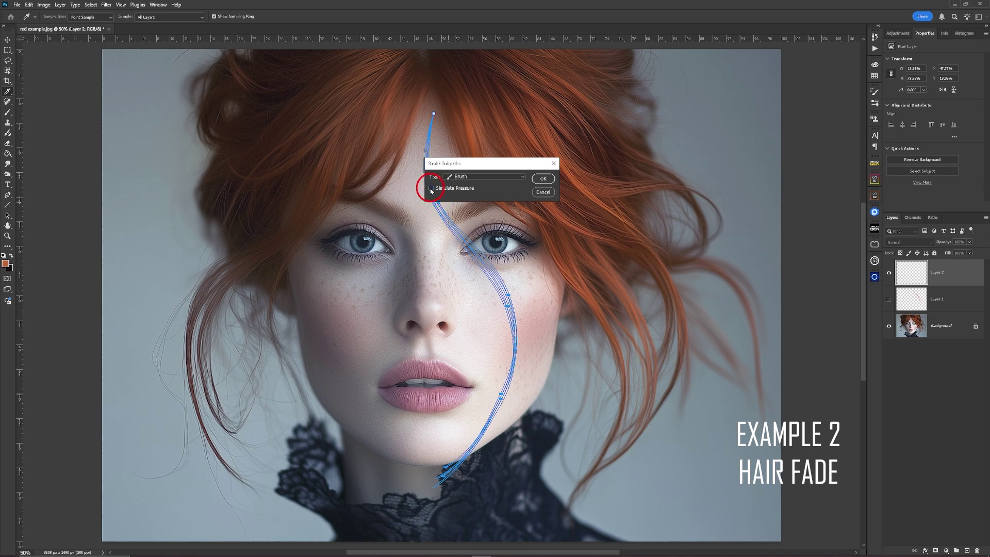
{"action": "left_click", "coordinate": [543, 179]}
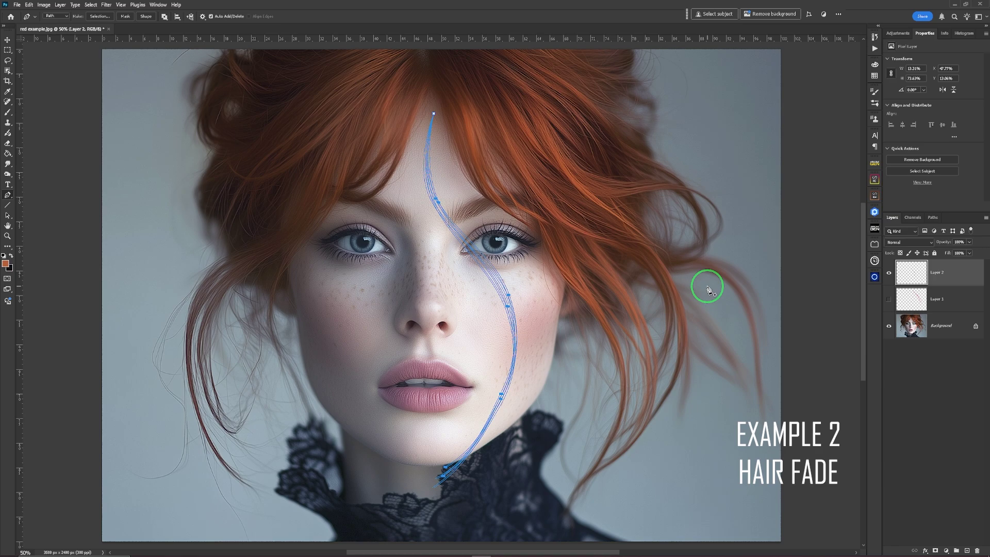
{"action": "key", "text": "Return"}
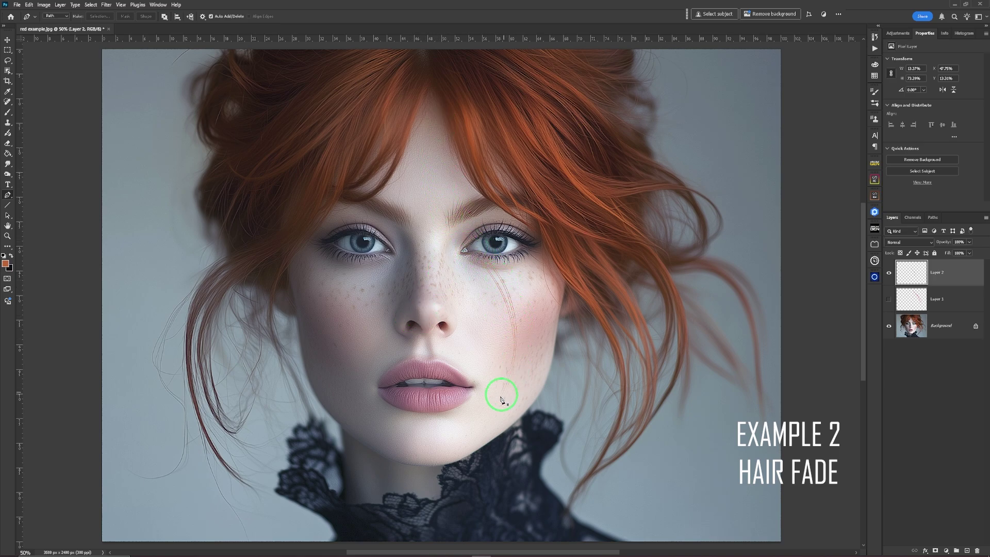
Step: Move the faded strand toward the eyebrow, duplicate it twice with Ctrl+J, and merge the copies down
{"action": "left_click", "coordinate": [7, 40]}
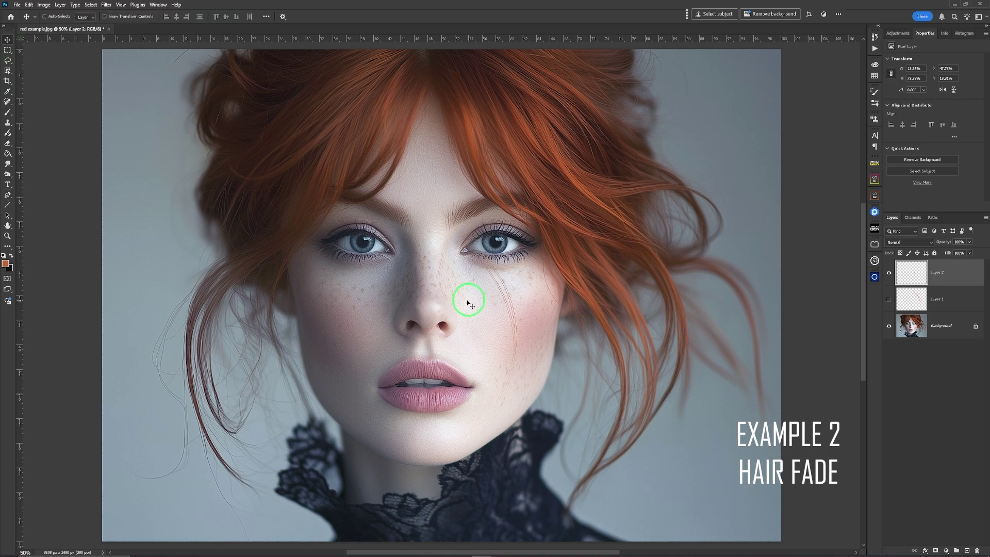
{"action": "mouse_move", "coordinate": [508, 304]}
{"action": "left_mouse_down"}
{"action": "mouse_move", "coordinate": [515, 283]}
{"action": "mouse_move", "coordinate": [483, 225]}
{"action": "mouse_move", "coordinate": [495, 210]}
{"action": "mouse_move", "coordinate": [543, 260]}
{"action": "mouse_move", "coordinate": [537, 244]}
{"action": "mouse_move", "coordinate": [622, 251]}
{"action": "mouse_move", "coordinate": [510, 324]}
{"action": "mouse_move", "coordinate": [497, 317]}
{"action": "left_mouse_up"}
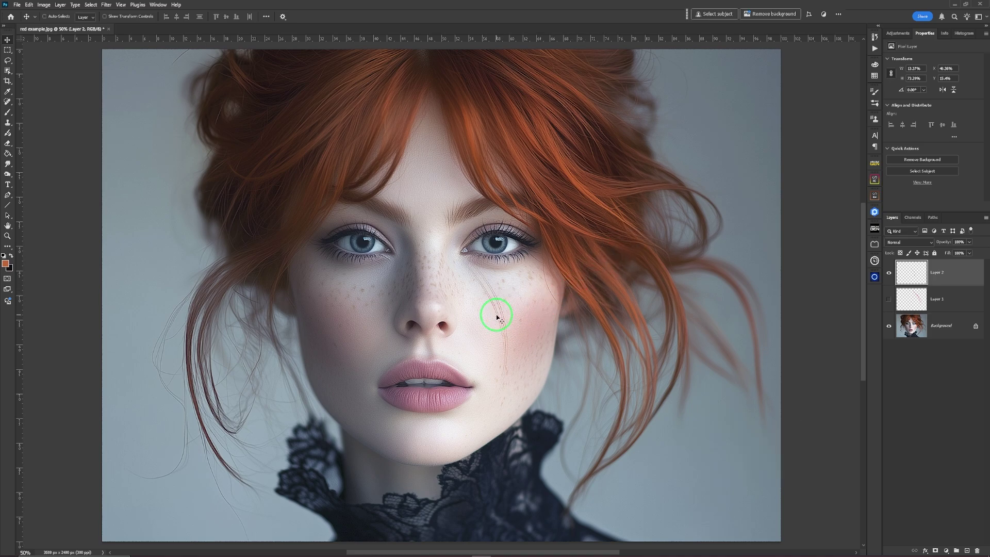
{"action": "key", "text": "ctrl"}
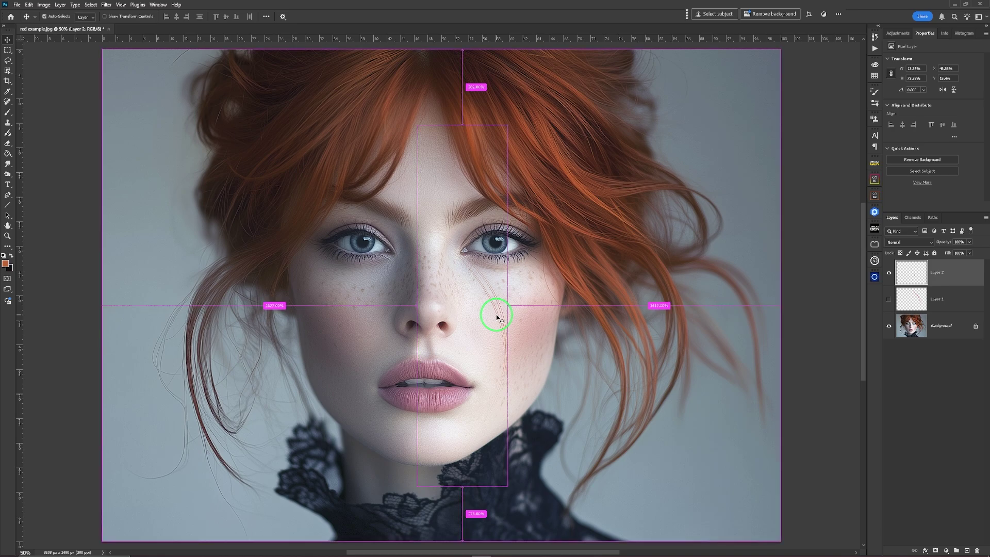
{"action": "key", "text": "ctrl+j"}
{"action": "key", "text": "ctrl+j"}
{"action": "key", "text": "ctrl+j"}
{"action": "key", "text": "ctrl+j"}
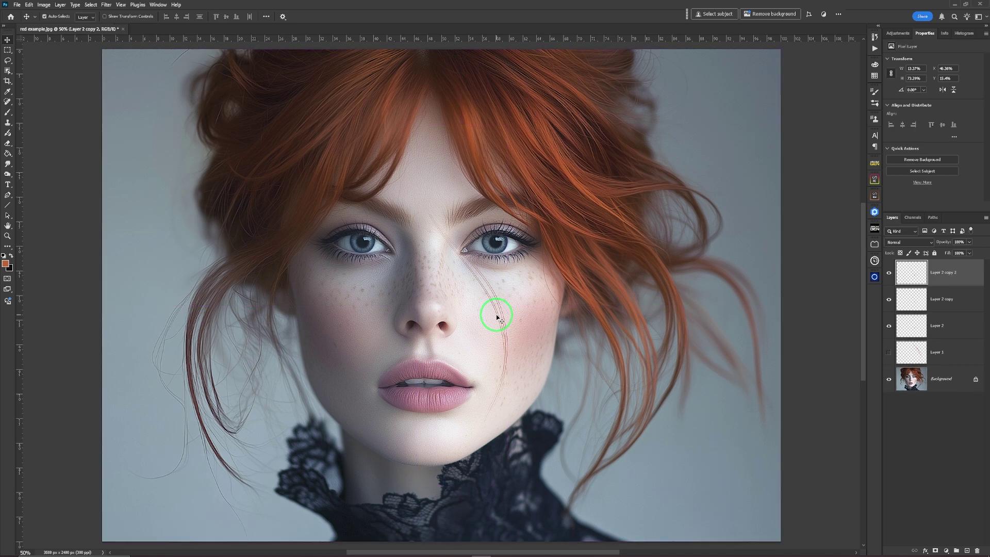
{"action": "key", "text": "ctrl+j"}
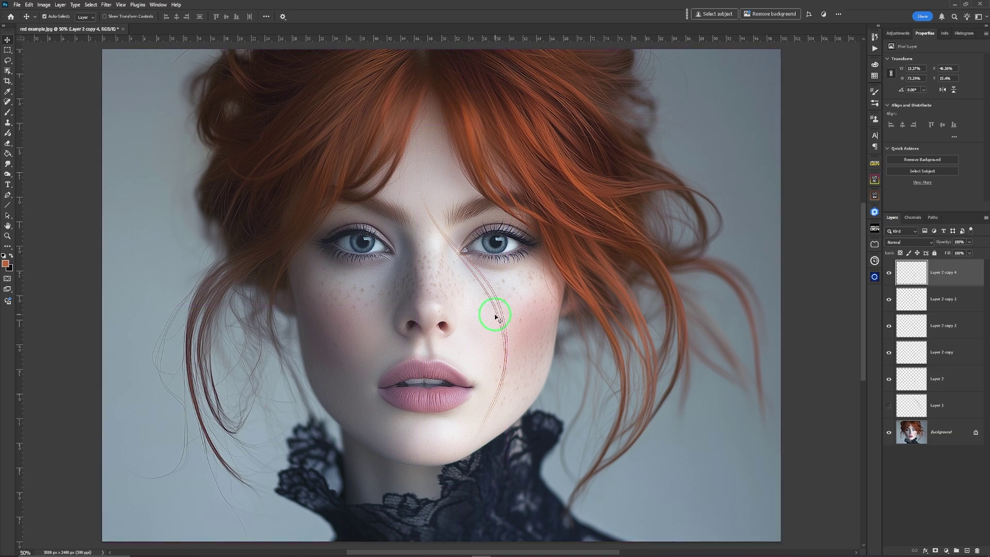
{"action": "key", "text": "ctrl+e"}
{"action": "key", "text": "ctrl+e"}
{"action": "key", "text": "ctrl+e"}
{"action": "key", "text": "ctrl+e"}
{"action": "key", "text": "ctrl+e"}
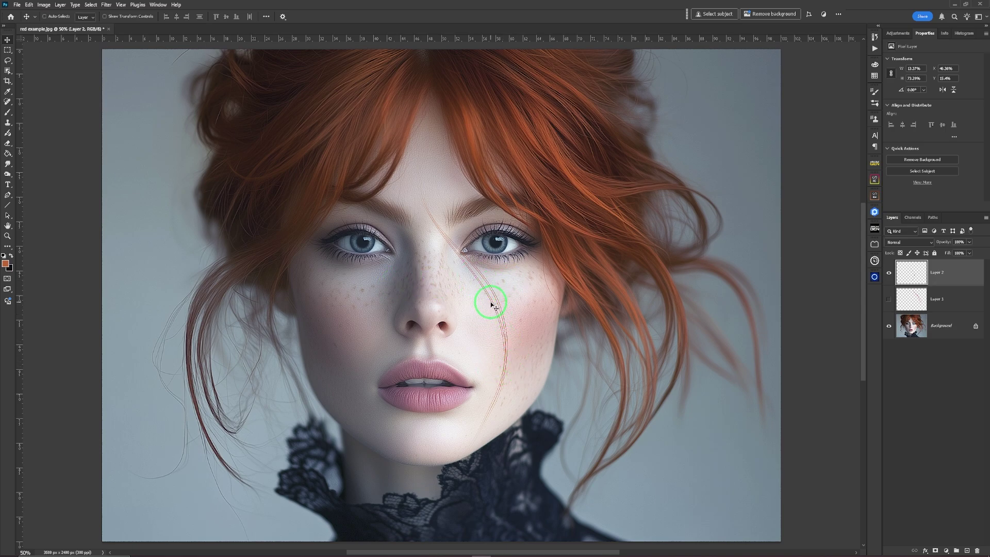
Step: Move the strands into the right-side hair, rotate them to -19.2°, set 90% opacity, and duplicate the layer
{"action": "left_click_drag", "start_coordinate": [493, 302], "coordinate": [586, 249]}
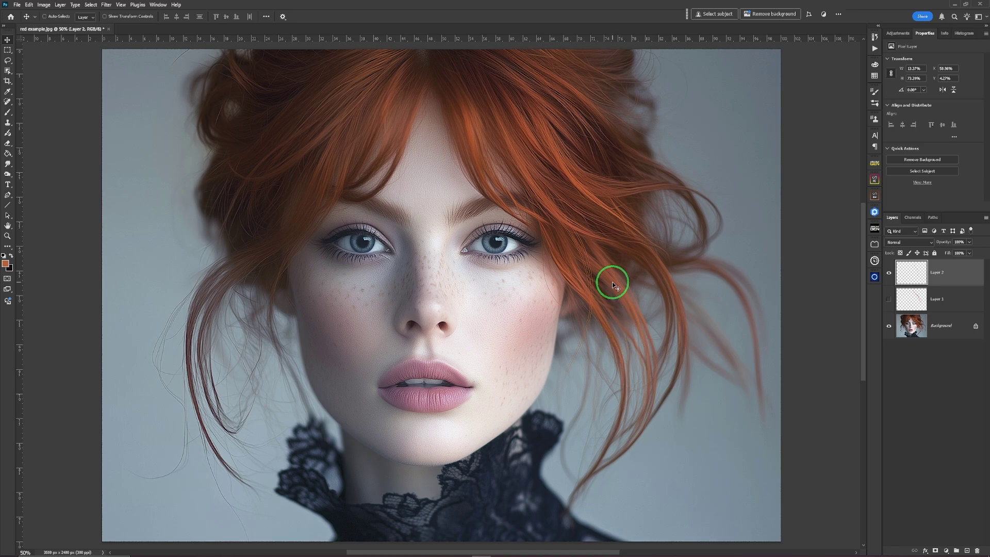
{"action": "left_click_drag", "start_coordinate": [586, 261], "coordinate": [629, 259]}
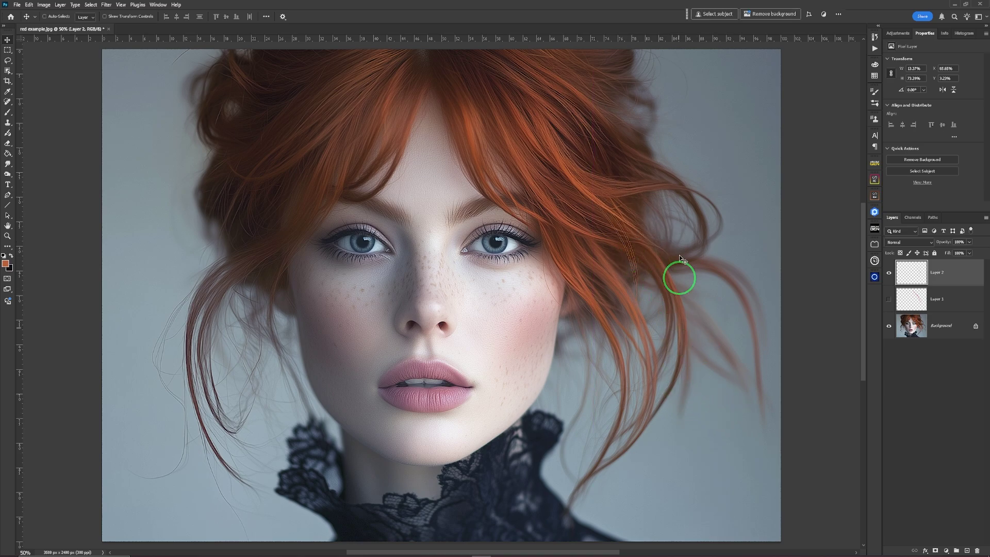
{"action": "key", "text": "ctrl"}
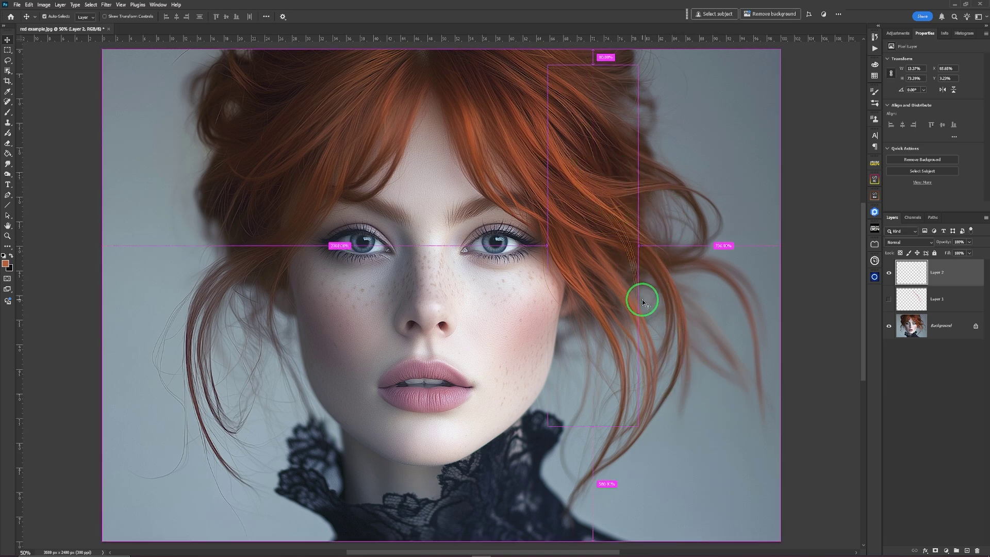
{"action": "key", "text": "ctrl+t"}
{"action": "left_click_drag", "start_coordinate": [681, 349], "coordinate": [709, 315]}
{"action": "left_click_drag", "start_coordinate": [642, 261], "coordinate": [626, 232]}
{"action": "key", "text": "Return"}
{"action": "key", "text": "9"}
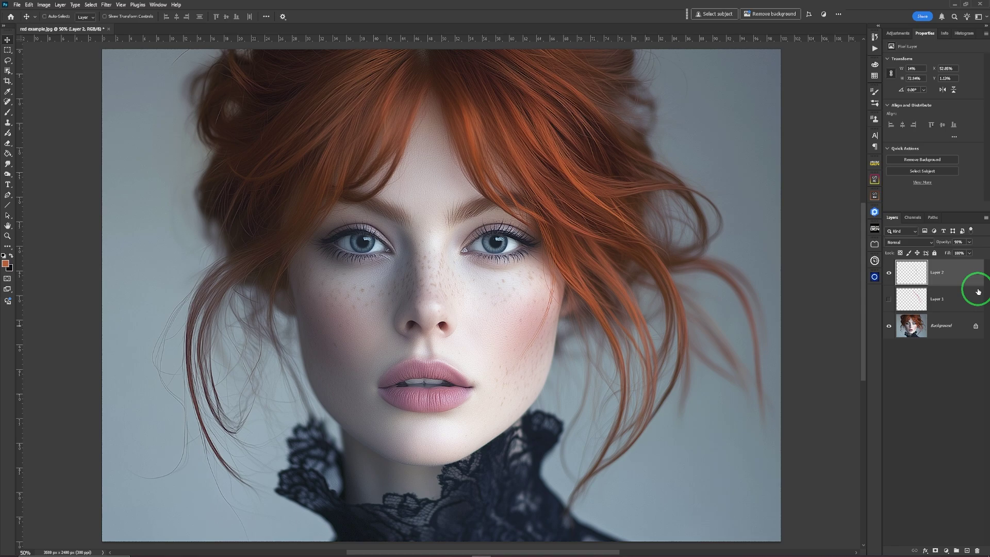
{"action": "key", "text": "ctrl+j"}
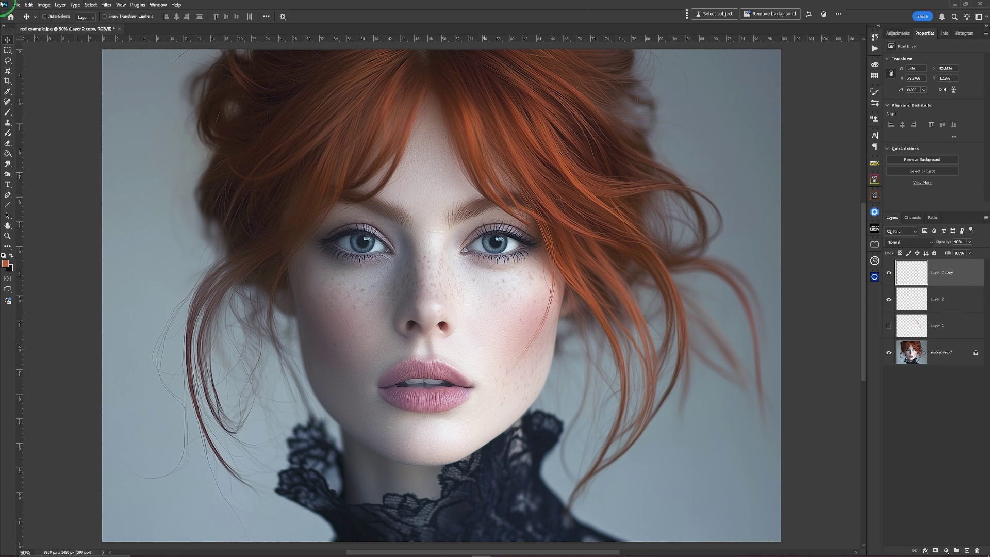
Step: Warp the Layer 2 copy strands with Edit > Transform > Warp so they bend down across the right cheek
{"action": "left_click", "coordinate": [29, 4]}
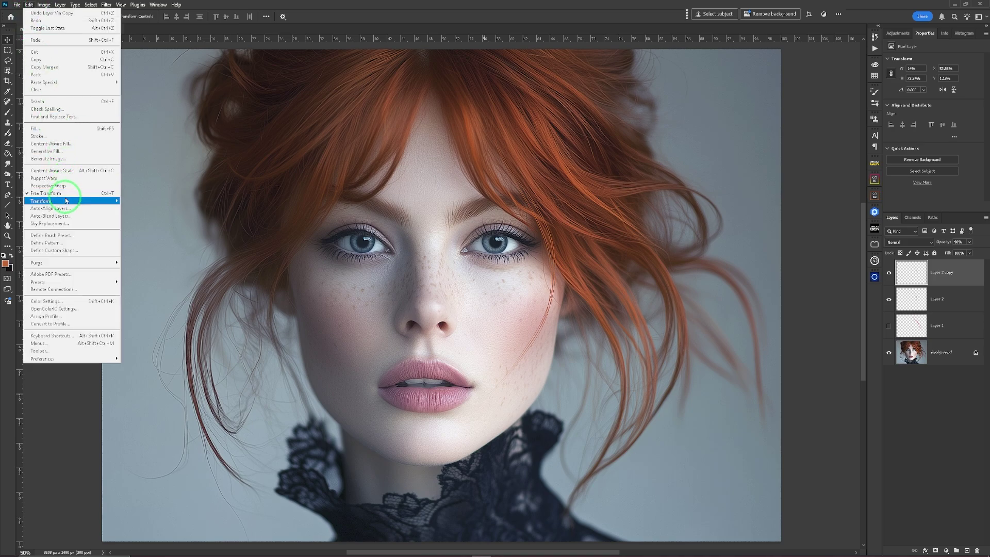
{"action": "mouse_move", "coordinate": [82, 201]}
{"action": "left_click", "coordinate": [132, 255]}
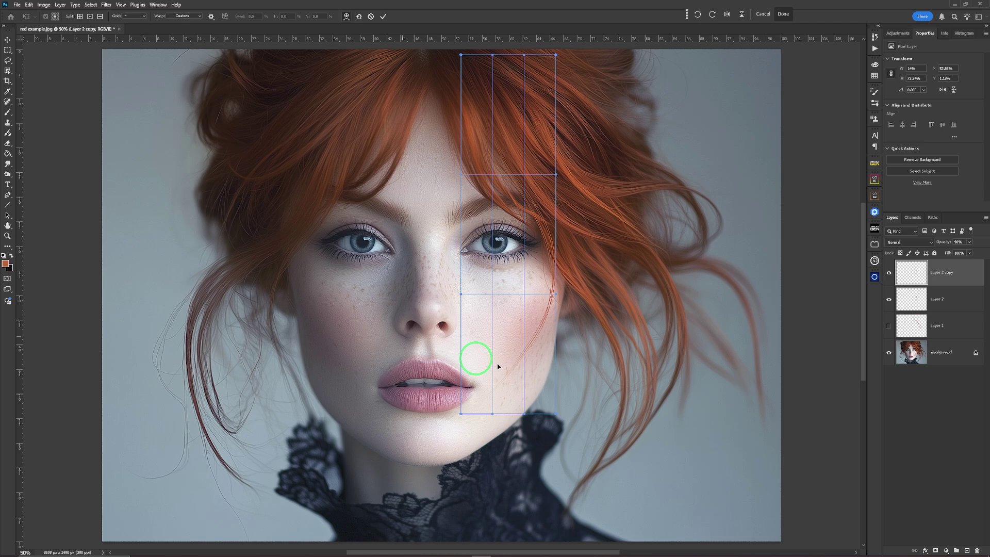
{"action": "left_click_drag", "start_coordinate": [531, 354], "coordinate": [524, 382]}
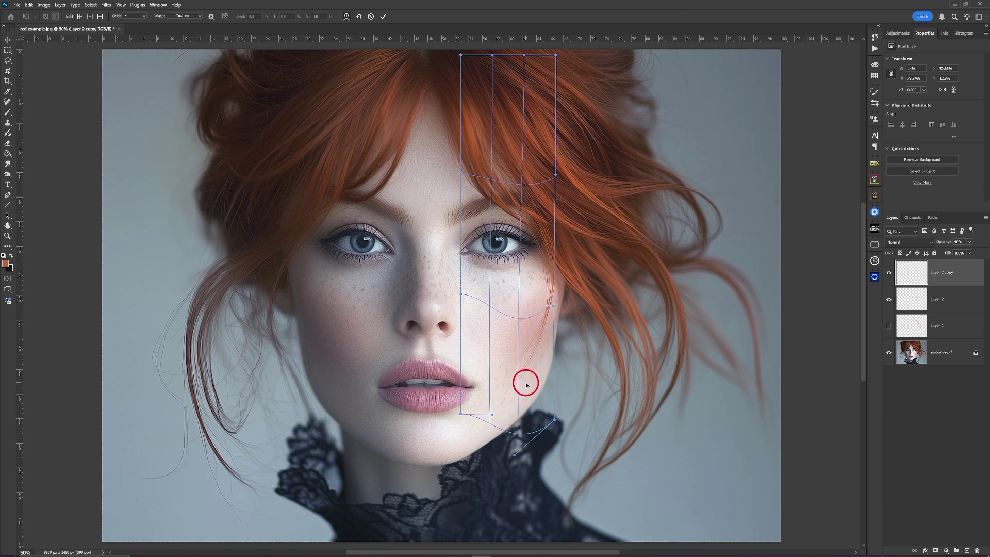
{"action": "mouse_move", "coordinate": [498, 219]}
{"action": "left_mouse_down"}
{"action": "mouse_move", "coordinate": [489, 217]}
{"action": "mouse_move", "coordinate": [504, 210]}
{"action": "left_mouse_up"}
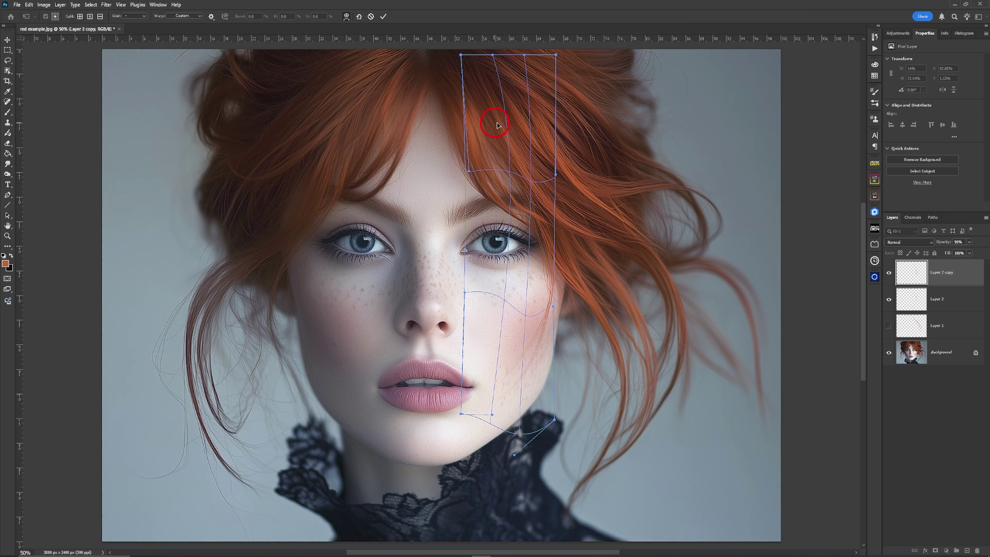
{"action": "left_click_drag", "start_coordinate": [497, 117], "coordinate": [504, 117]}
{"action": "key", "text": "Return"}
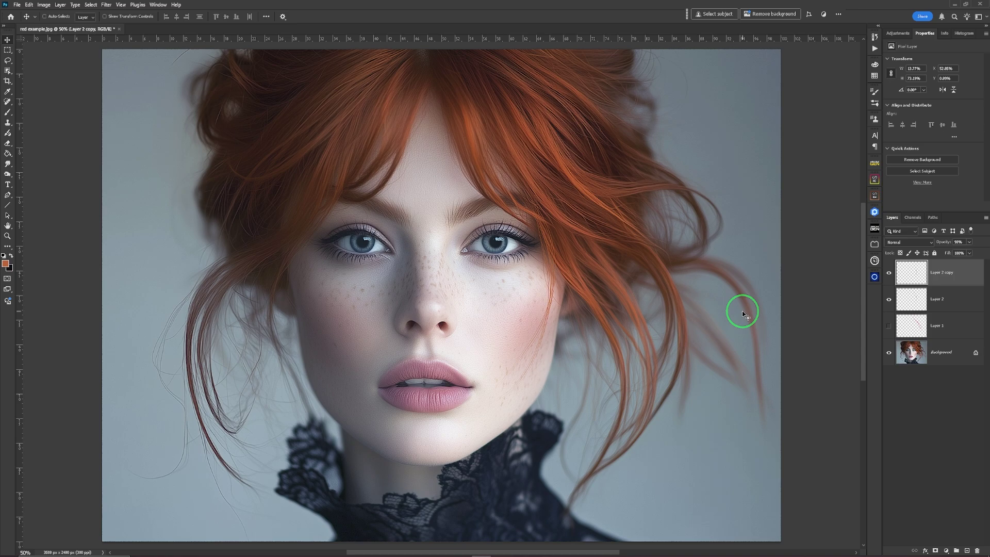
Step: Create Layer 3 and draw a Pen path from the crown, past the left temple, to the strand ends
{"action": "left_click", "coordinate": [966, 551]}
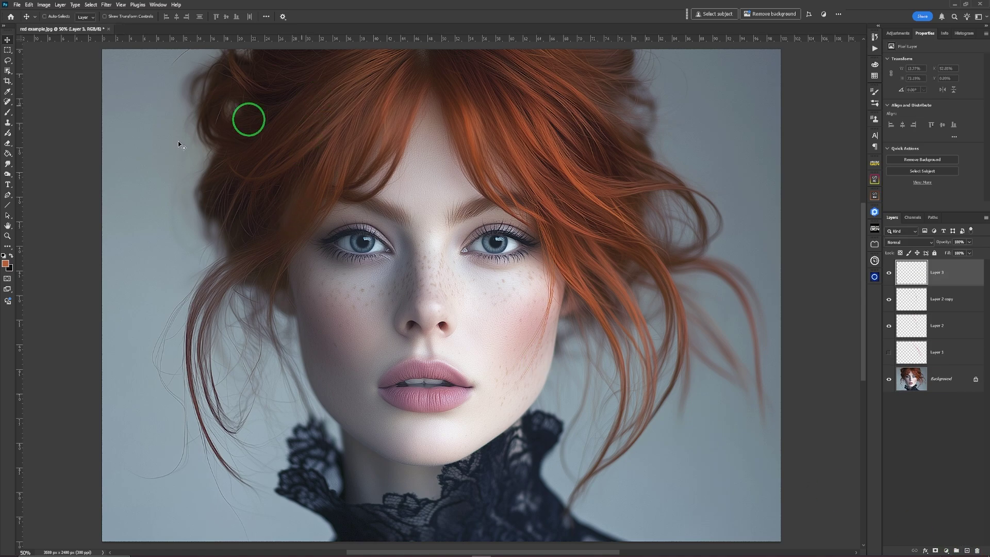
{"action": "left_click", "coordinate": [8, 195]}
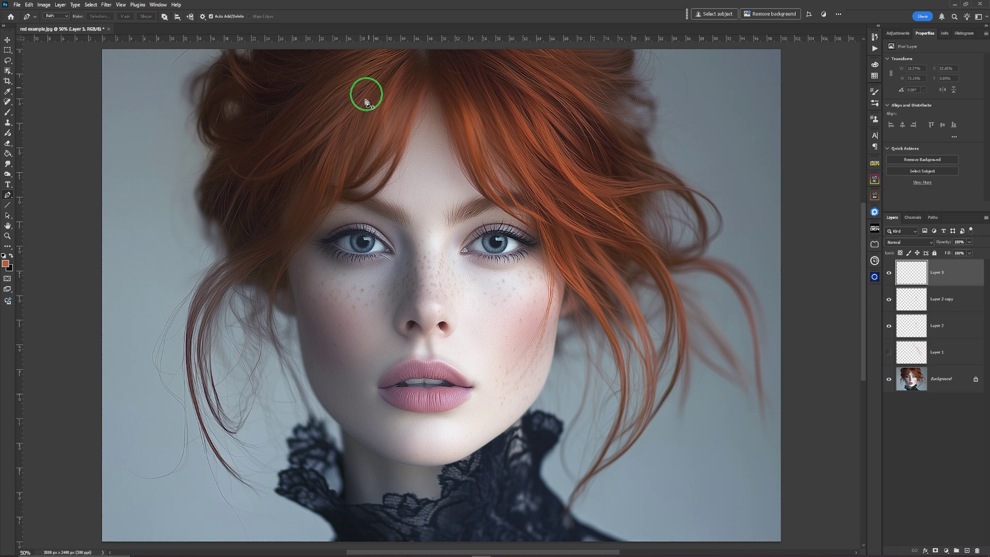
{"action": "left_click", "coordinate": [382, 75]}
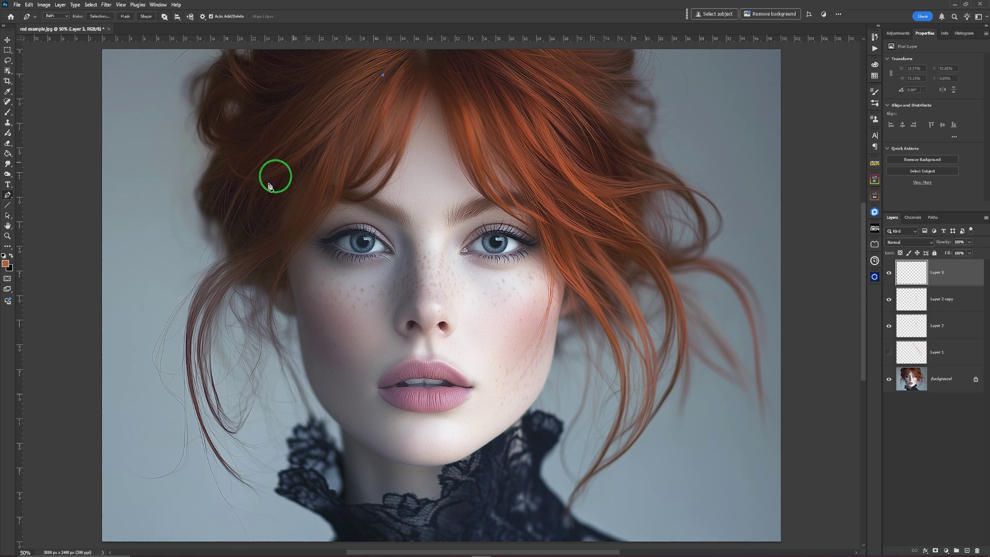
{"action": "left_click_drag", "start_coordinate": [233, 195], "coordinate": [203, 251]}
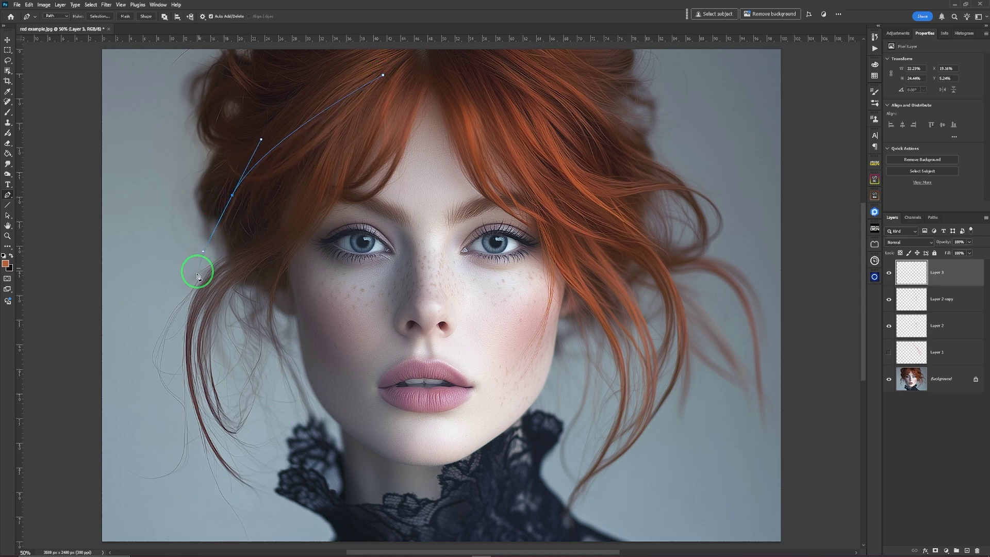
{"action": "left_click_drag", "start_coordinate": [176, 312], "coordinate": [172, 361]}
{"action": "left_click_drag", "start_coordinate": [173, 406], "coordinate": [243, 466]}
{"action": "left_click_drag", "start_coordinate": [238, 482], "coordinate": [164, 477]}
{"action": "left_click_drag", "start_coordinate": [157, 443], "coordinate": [159, 430]}
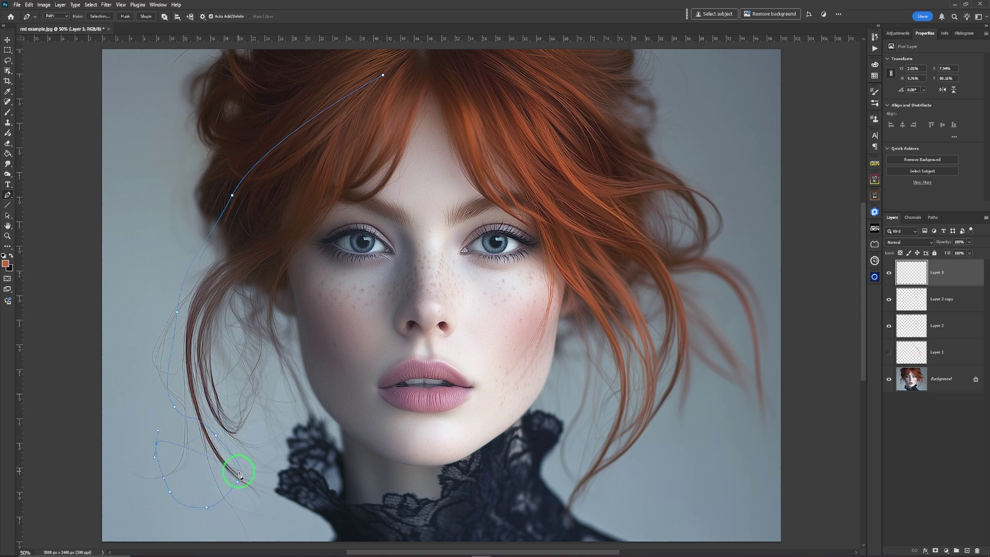
Step: Stroke the left-side path onto Layer 3 with the Brush and Simulate Pressure, then hide the path
{"action": "right_click", "coordinate": [161, 473]}
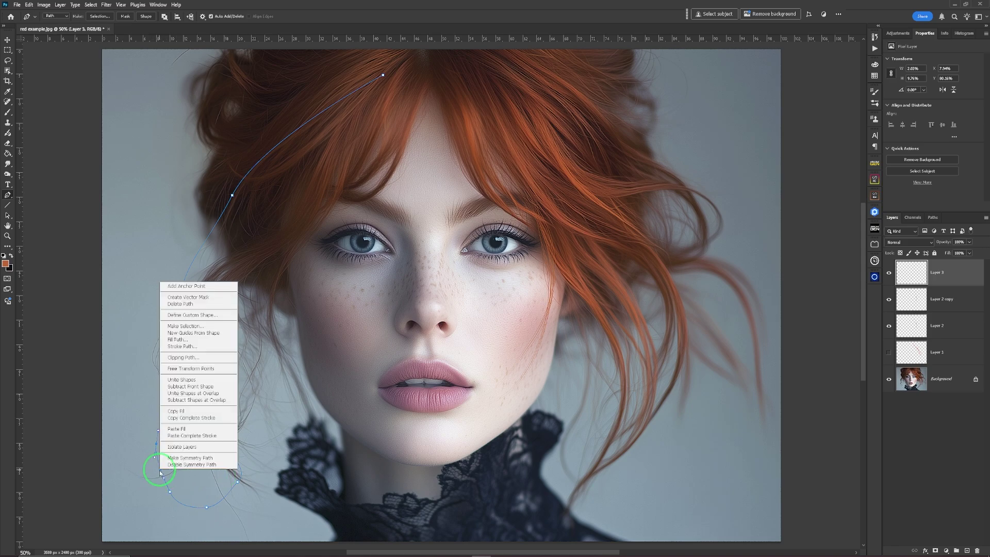
{"action": "left_click", "coordinate": [203, 346]}
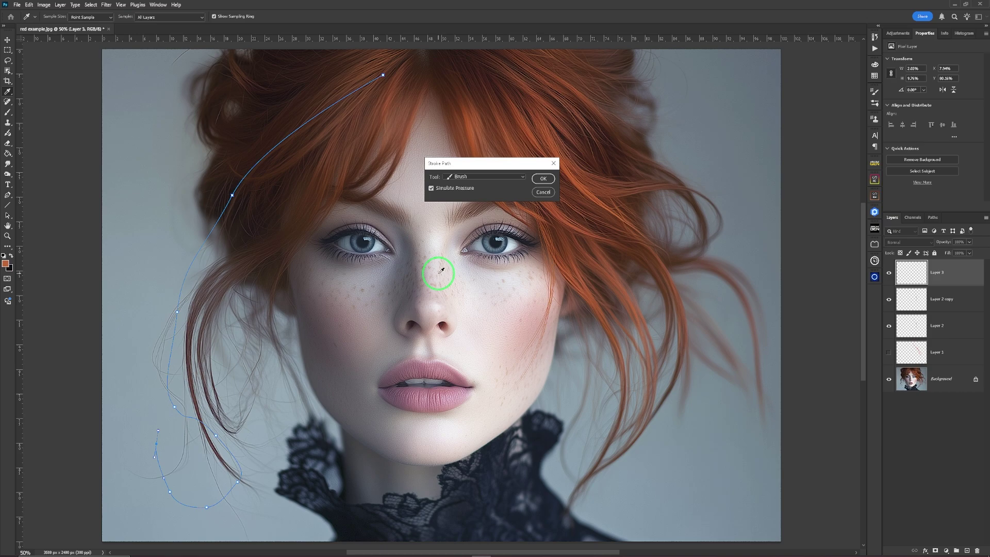
{"action": "left_click", "coordinate": [544, 179]}
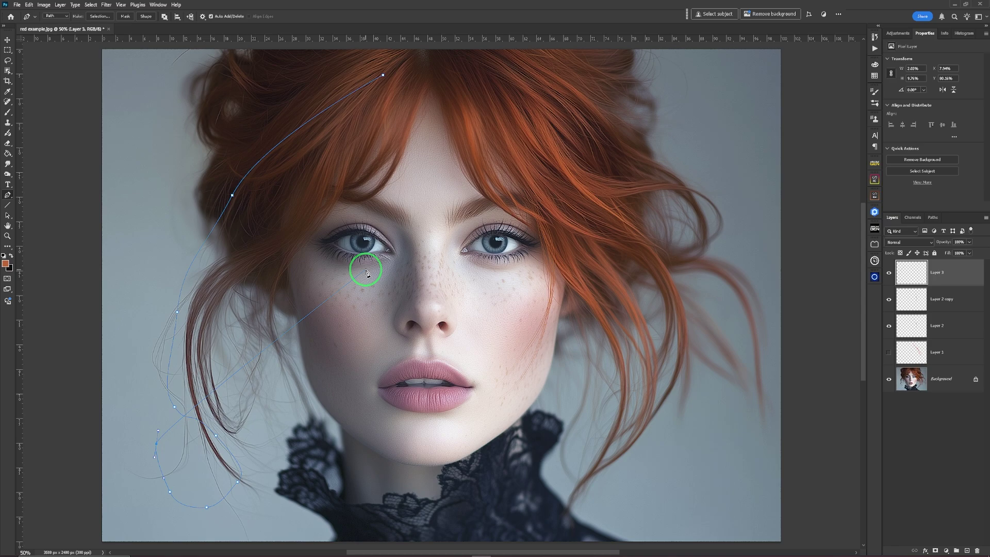
{"action": "key", "text": "Return"}
Step: Shift Layer 3's strand slightly right against the loose left hair, then fit the portrait on screen
{"action": "left_click", "coordinate": [7, 39]}
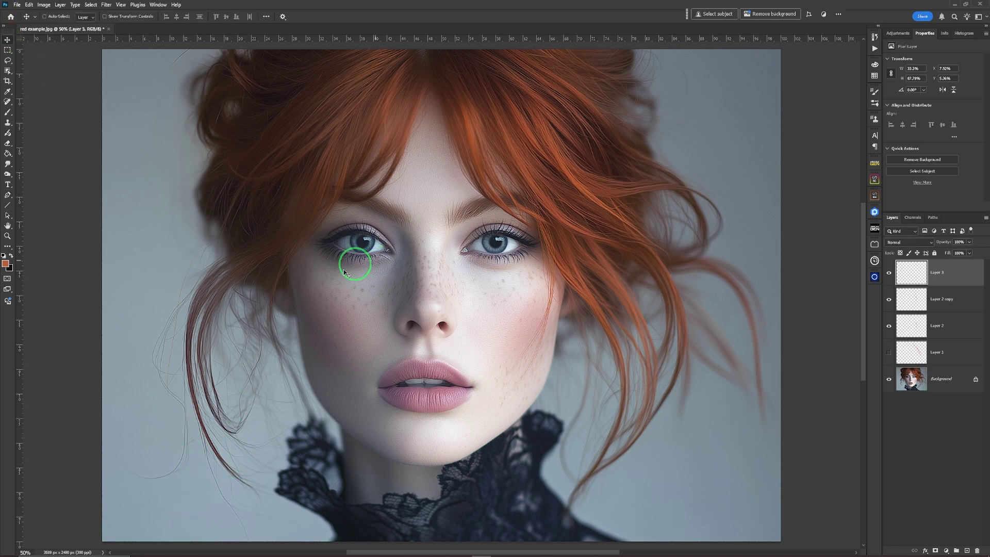
{"action": "key", "text": "z"}
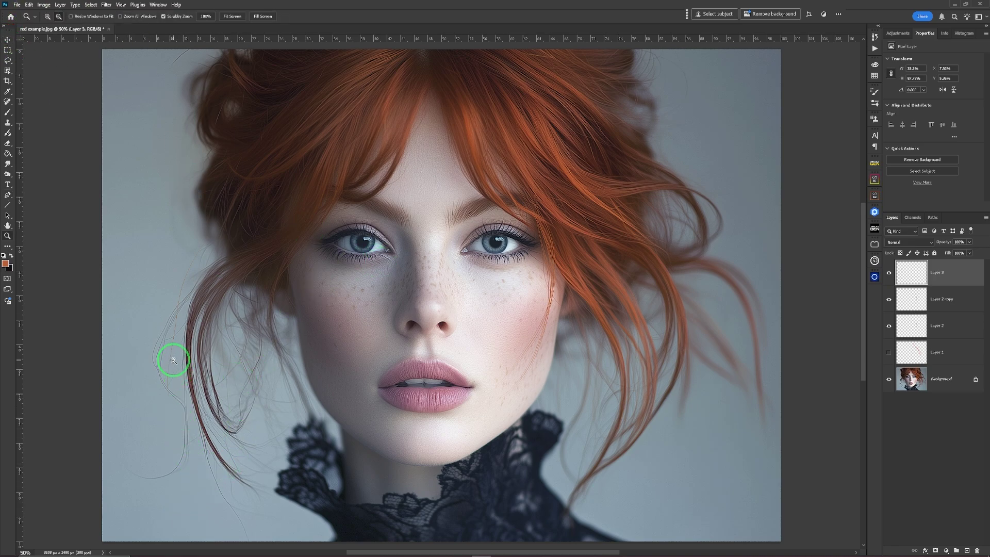
{"action": "left_click_drag", "start_coordinate": [172, 358], "coordinate": [210, 359]}
{"action": "key", "text": "v"}
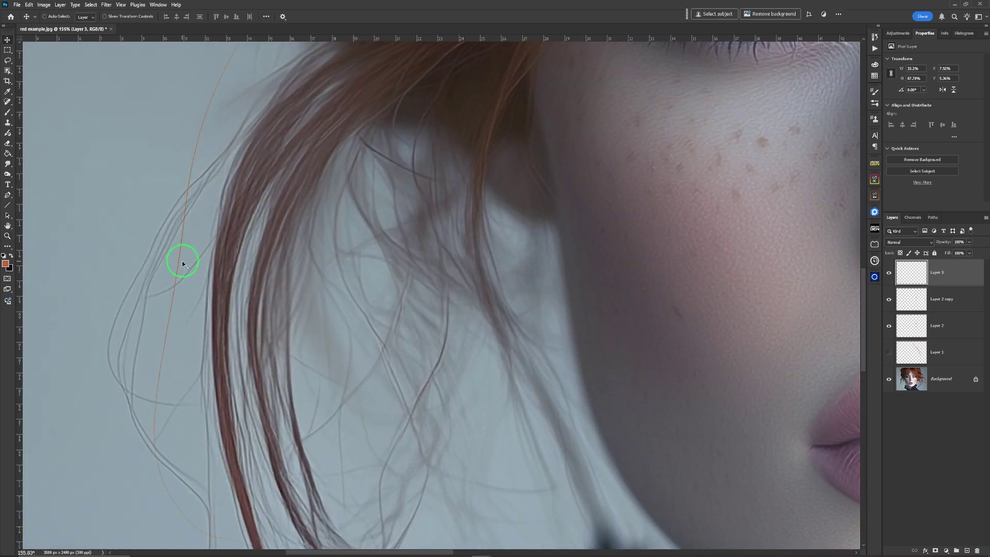
{"action": "mouse_move", "coordinate": [179, 264]}
{"action": "left_mouse_down"}
{"action": "mouse_move", "coordinate": [212, 250]}
{"action": "mouse_move", "coordinate": [226, 266]}
{"action": "mouse_move", "coordinate": [261, 265]}
{"action": "mouse_move", "coordinate": [222, 258]}
{"action": "mouse_move", "coordinate": [194, 289]}
{"action": "left_mouse_up"}
{"action": "key", "text": "ctrl+0"}
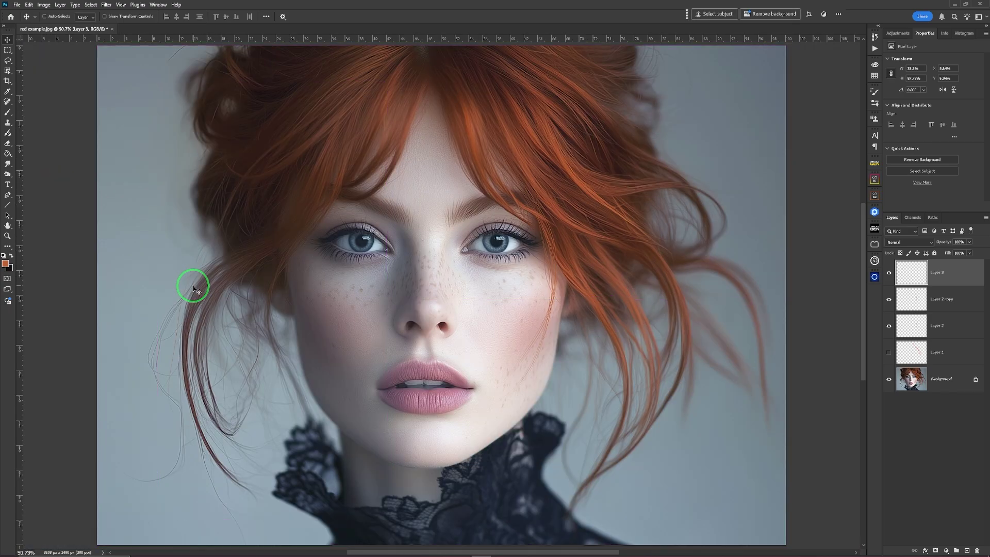